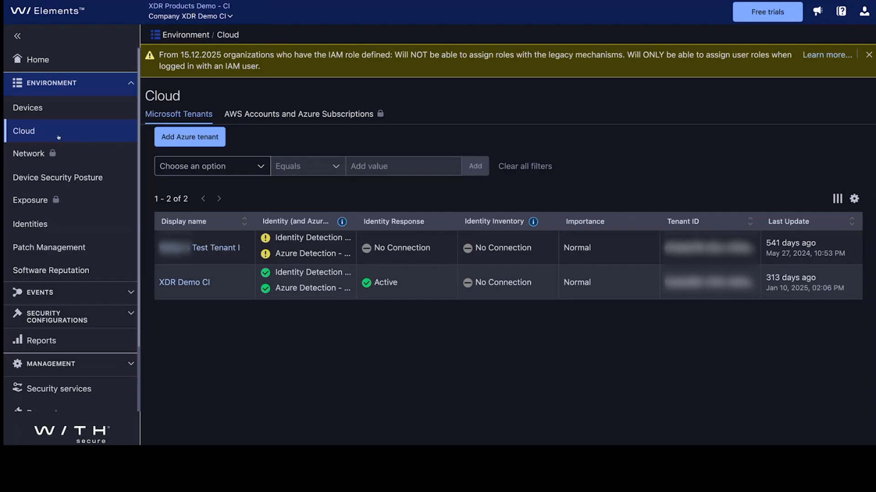
- Start adding a new Azure tenant and enter "Demo tenant" as its display name
left_click(209, 143)
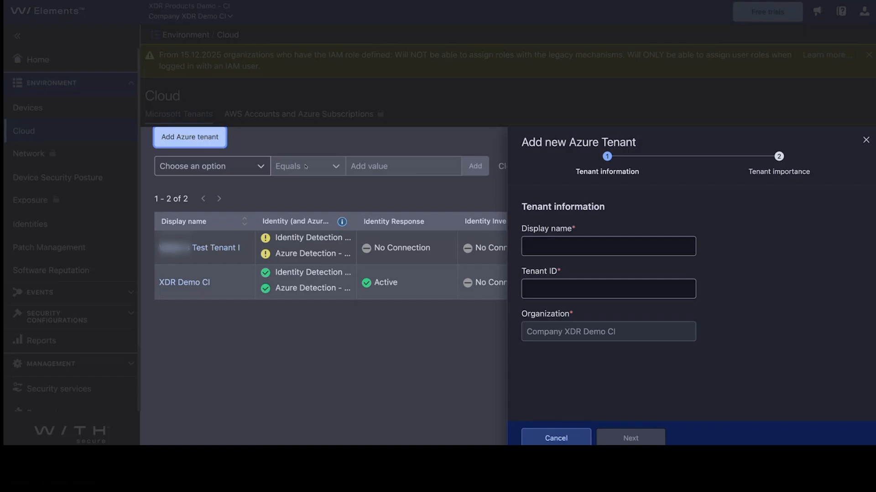
left_click(538, 248)
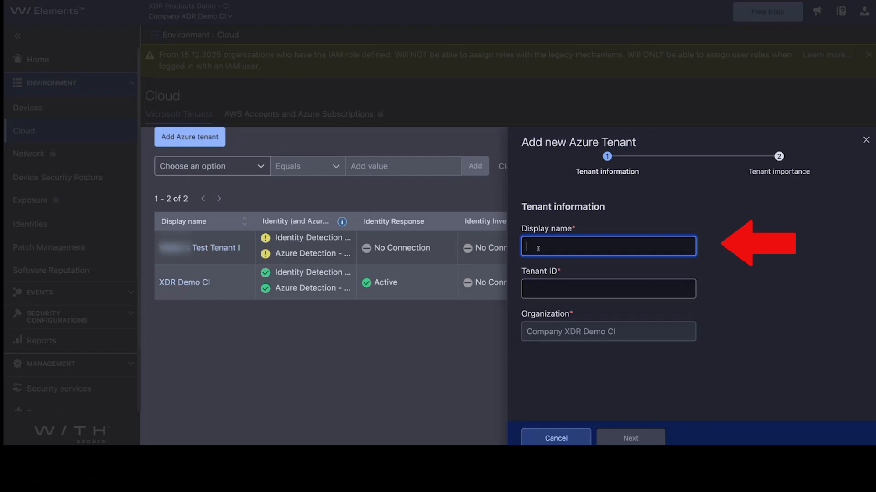
type("Demo tenant")
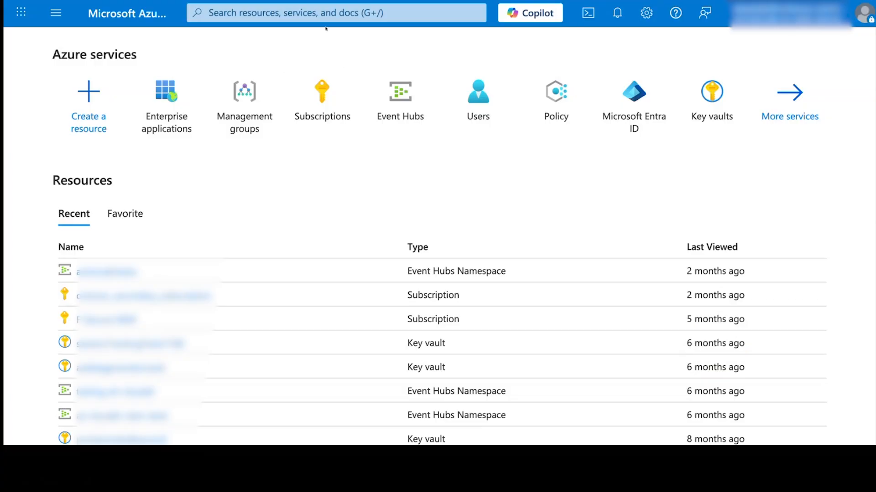
- Switch to the Microsoft Azure portal, open Microsoft Entra ID and copy the tenant ID from its overview
left_click(273, 12)
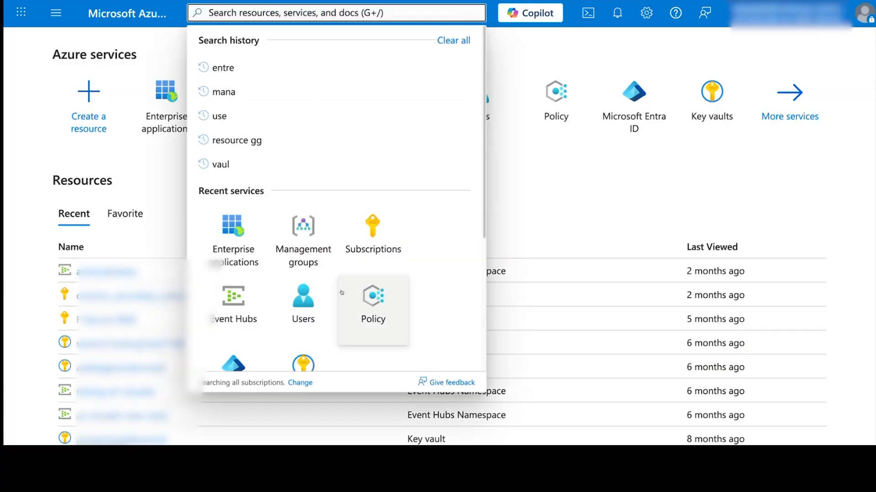
scroll(277, 314, "down", 1)
left_click(241, 357)
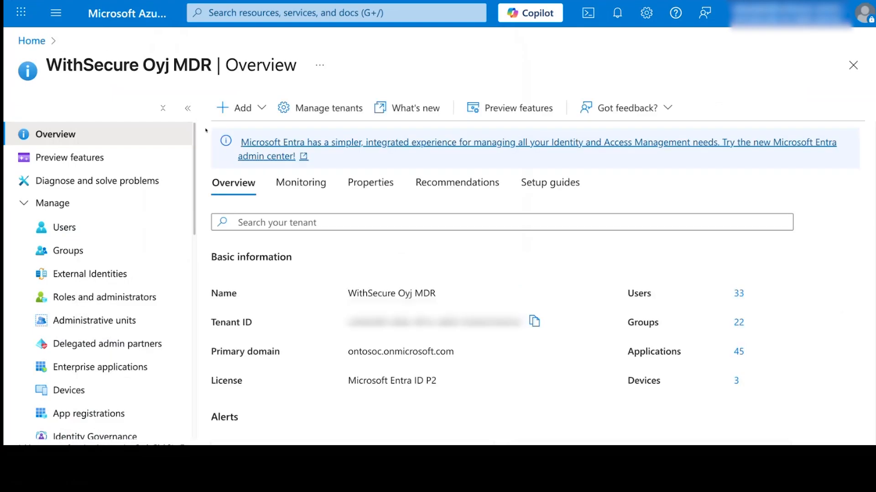
scroll(353, 256, "down", 1)
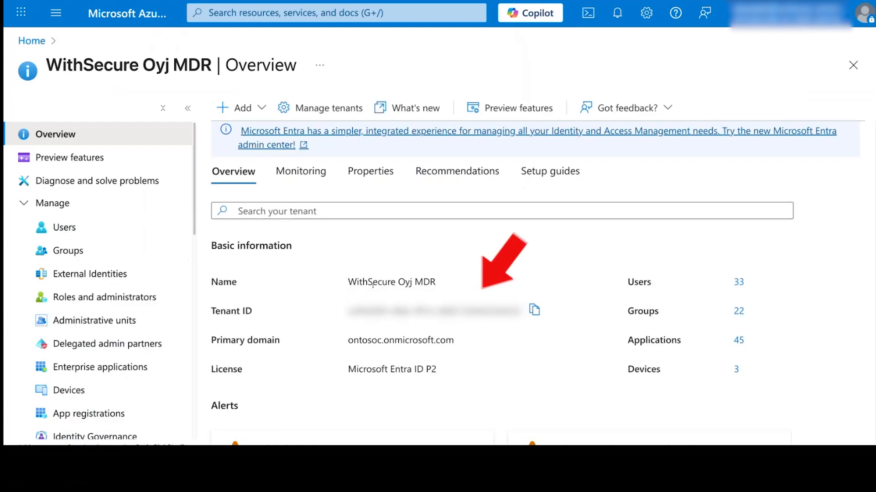
left_click(534, 311)
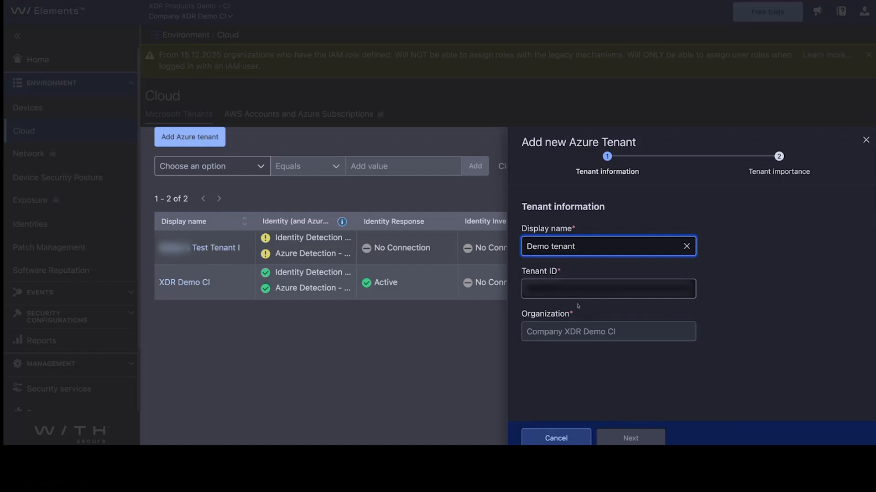
- Back in WithSecure Elements, paste the tenant ID for the new Azure tenant and complete the form with Normal importance
left_click(577, 292)
key("ctrl+v")
left_click(653, 441)
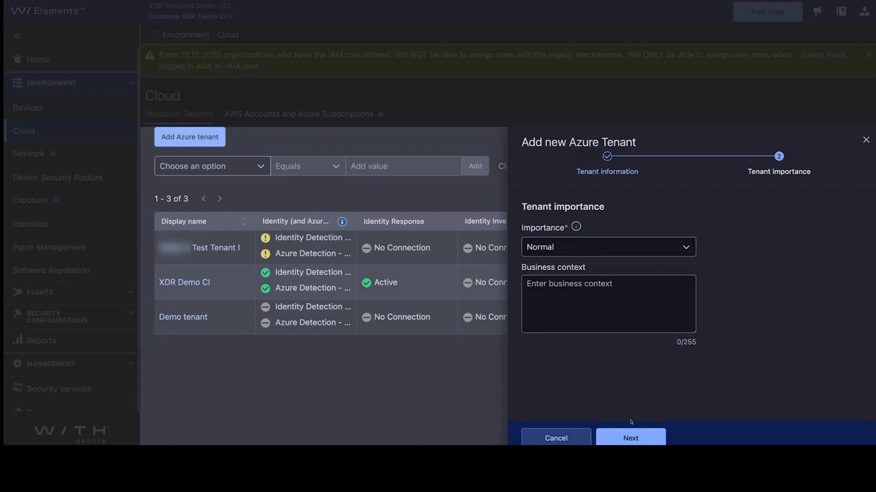
left_click(628, 438)
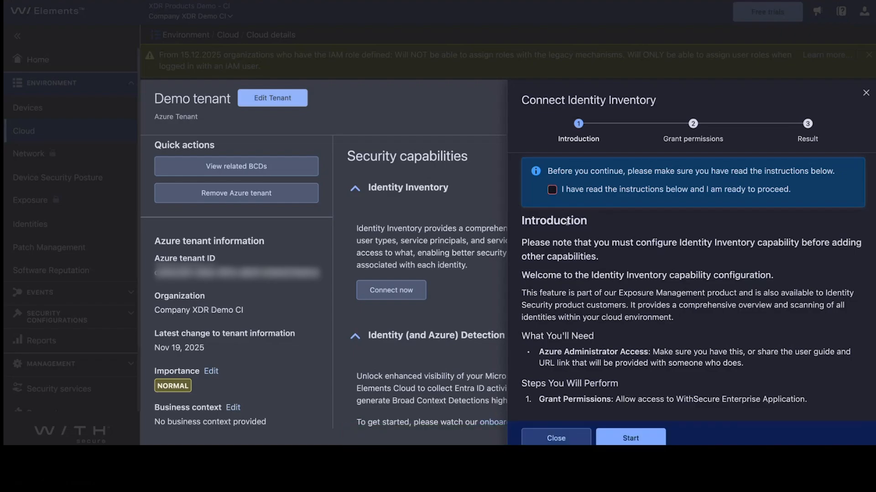
- Confirm having read the Identity Inventory instructions and start the connection setup
left_click(552, 190)
left_click(637, 439)
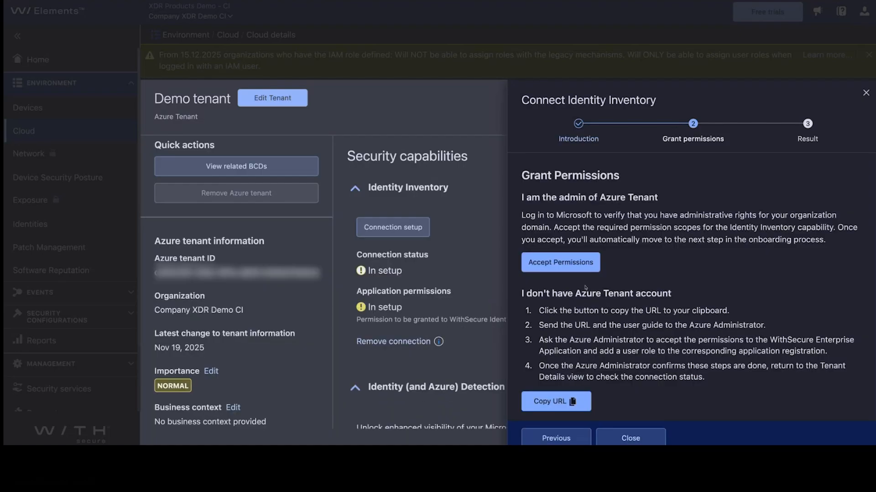
scroll(585, 288, "down", 1)
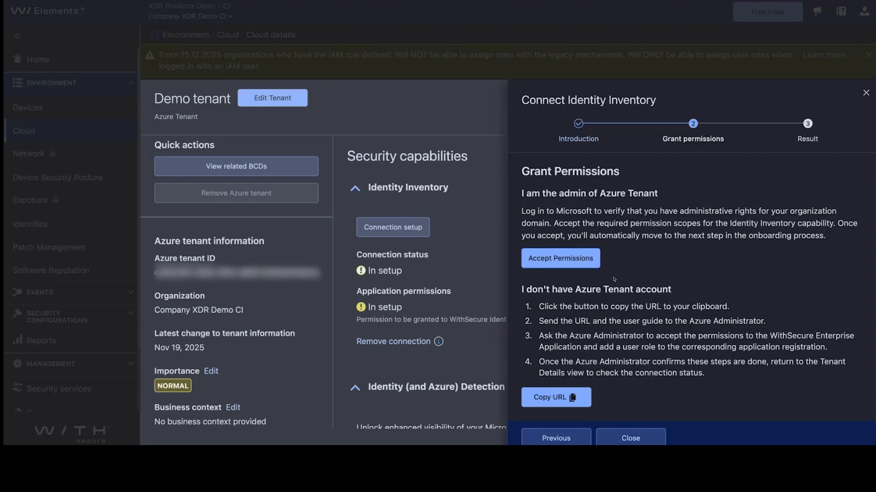
- Grant the requested Identity Inventory permissions as Azure tenant admin with a Microsoft account, and close the setup
left_click(584, 265)
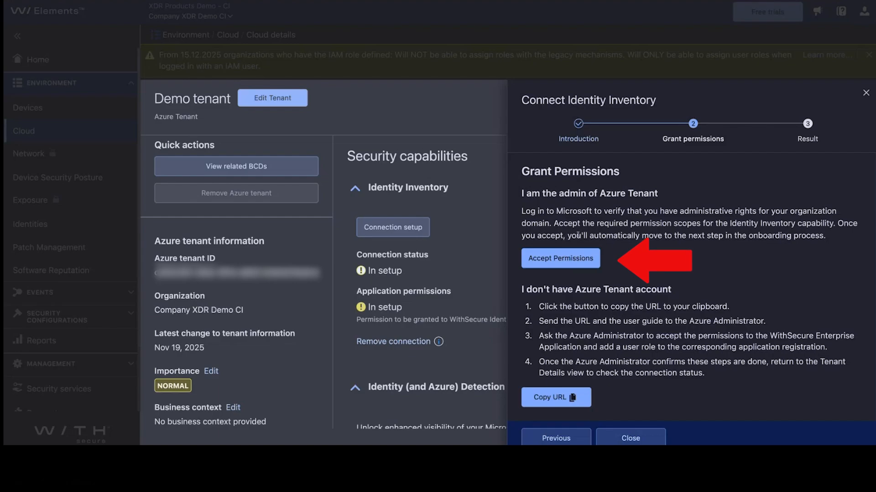
left_click(563, 259)
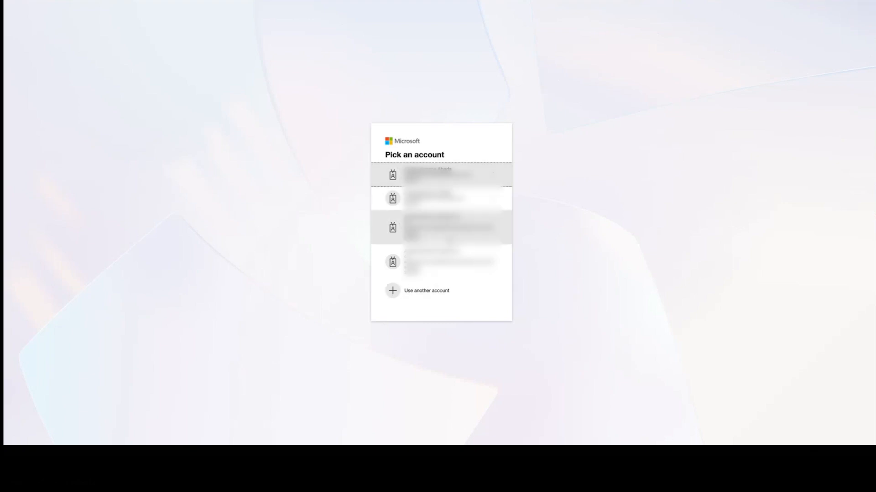
left_click(445, 198)
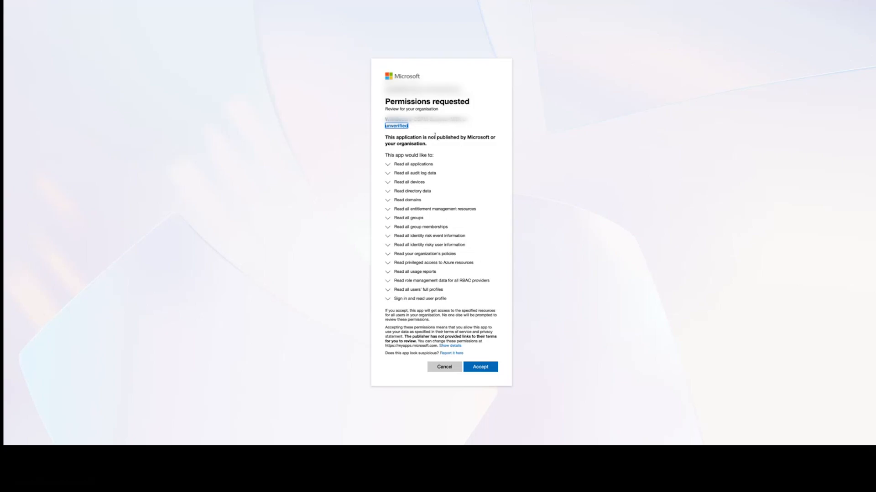
left_click(480, 366)
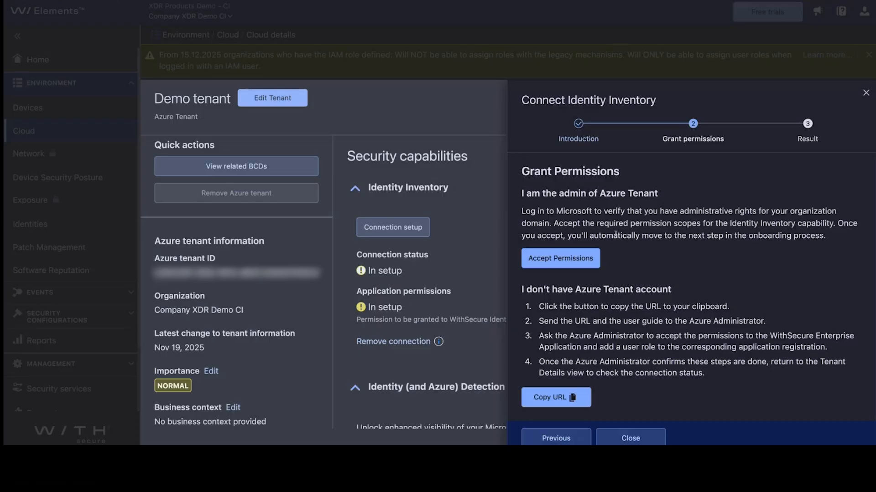
scroll(616, 234, "down", 1)
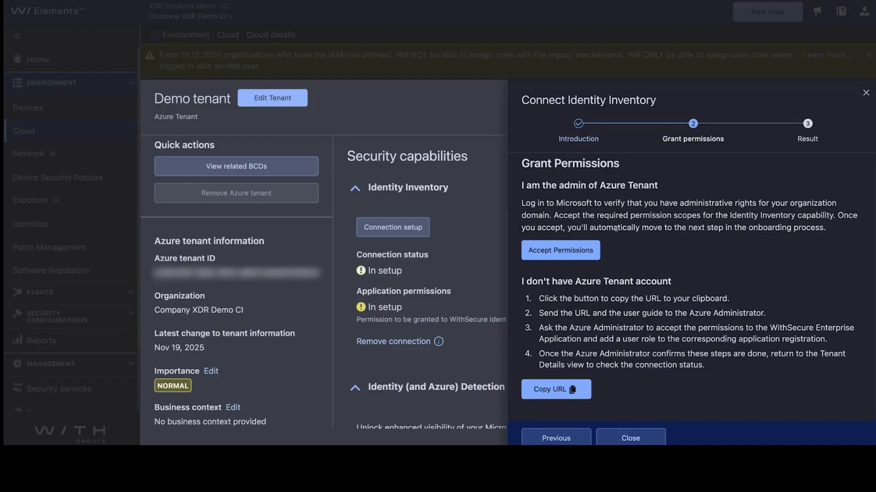
scroll(615, 229, "up", 1)
scroll(649, 326, "down", 1)
left_click(630, 438)
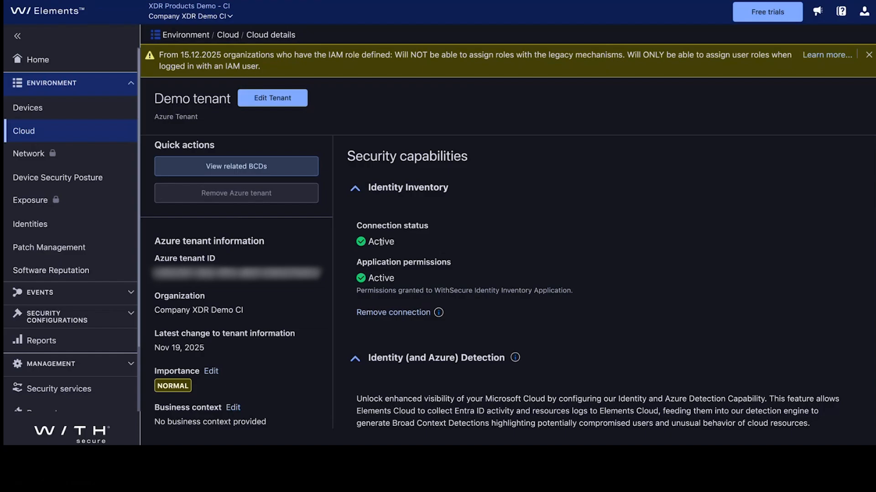
- Begin connecting Identity (and Azure) Detection for Demo tenant, confirming that the instructions have been read
scroll(381, 243, "down", 2)
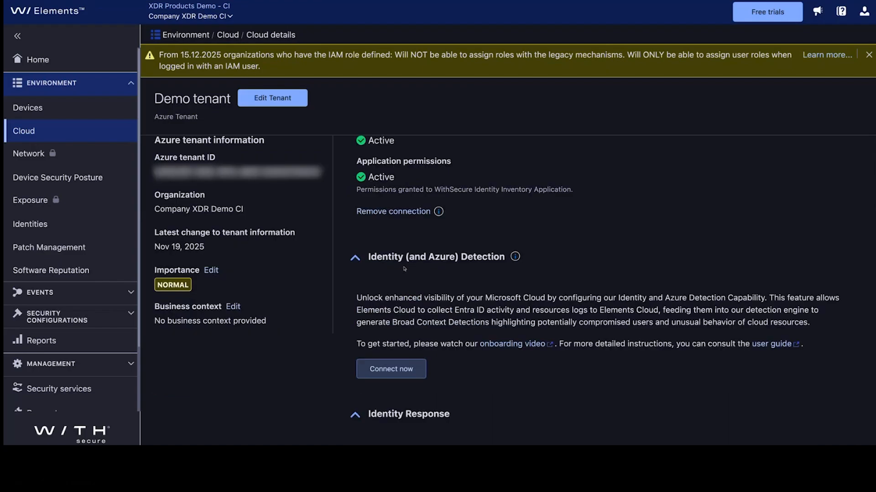
scroll(410, 270, "down", 1)
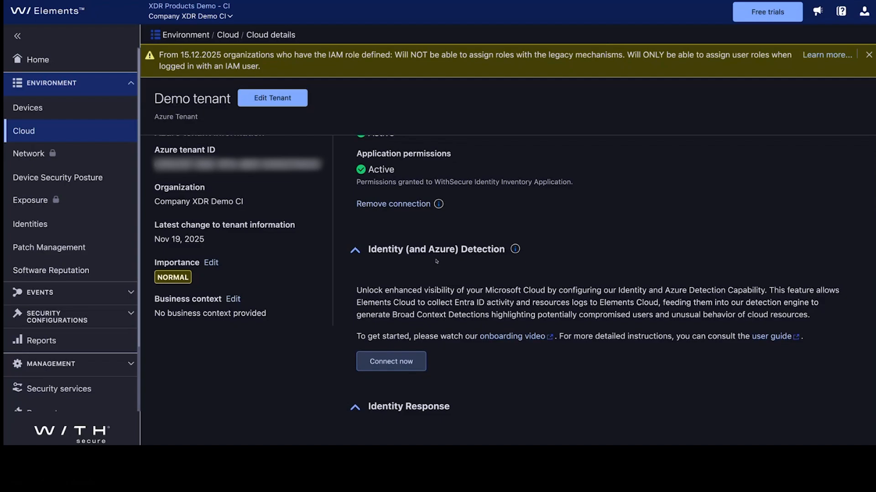
scroll(417, 256, "down", 1)
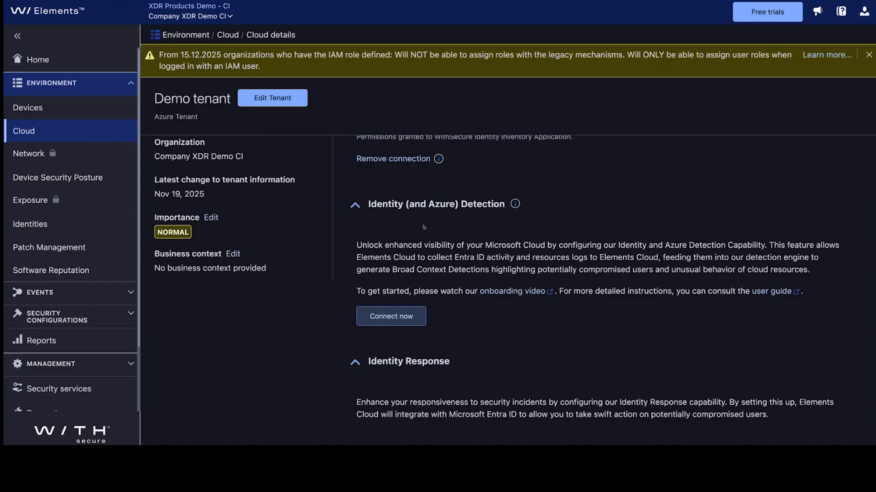
left_click(385, 320)
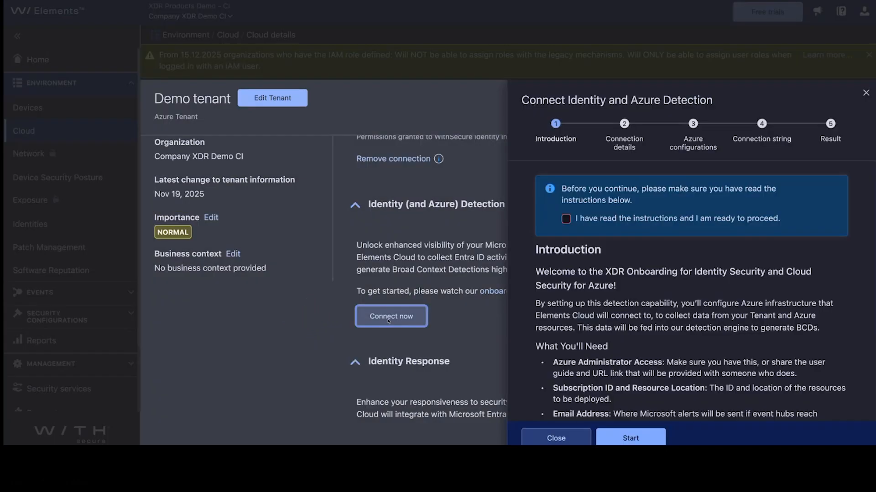
left_click(566, 219)
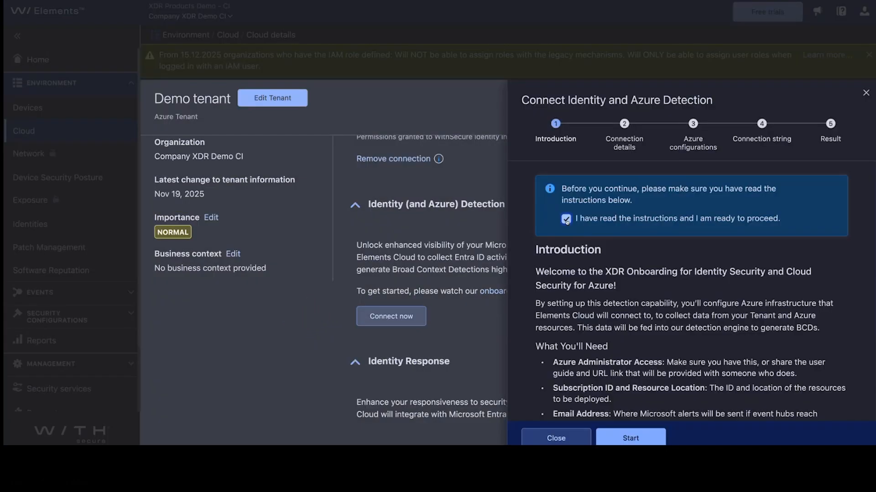
left_click(627, 439)
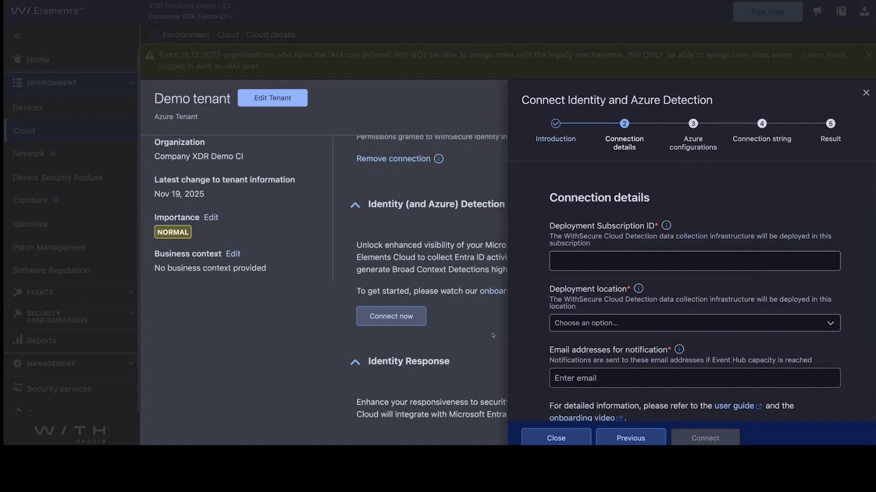
- Switch to the Azure portal, open Subscriptions and copy the subscription ID of the secondary subscription
scroll(550, 280, "down", 1)
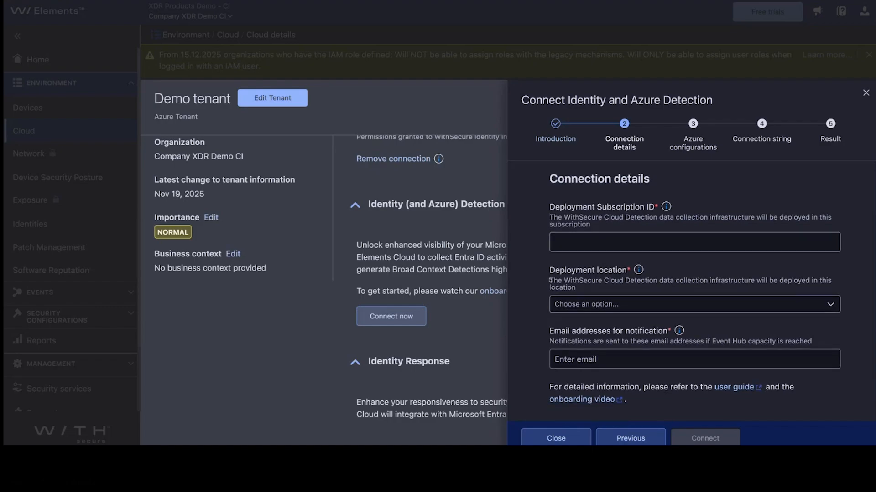
scroll(628, 202, "down", 1)
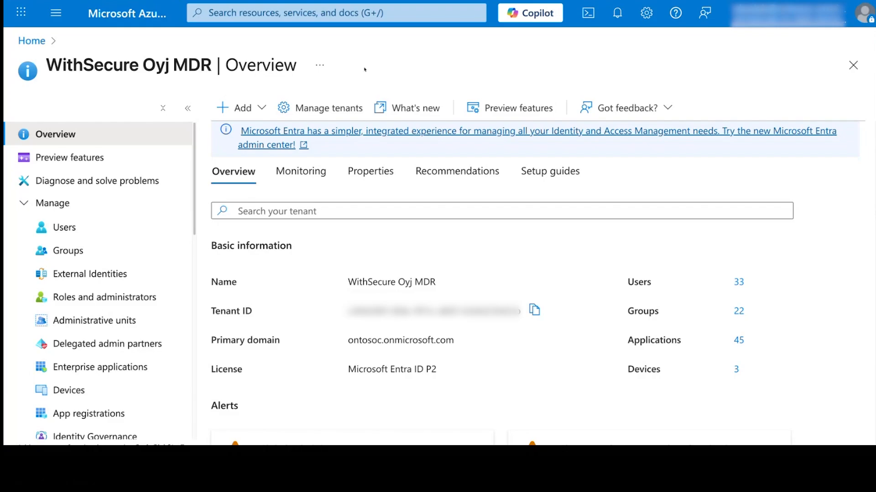
left_click(294, 14)
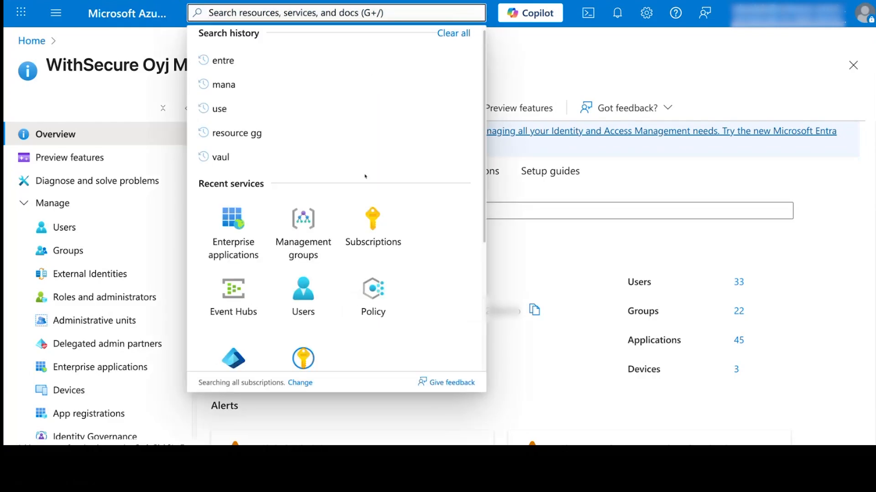
left_click(373, 217)
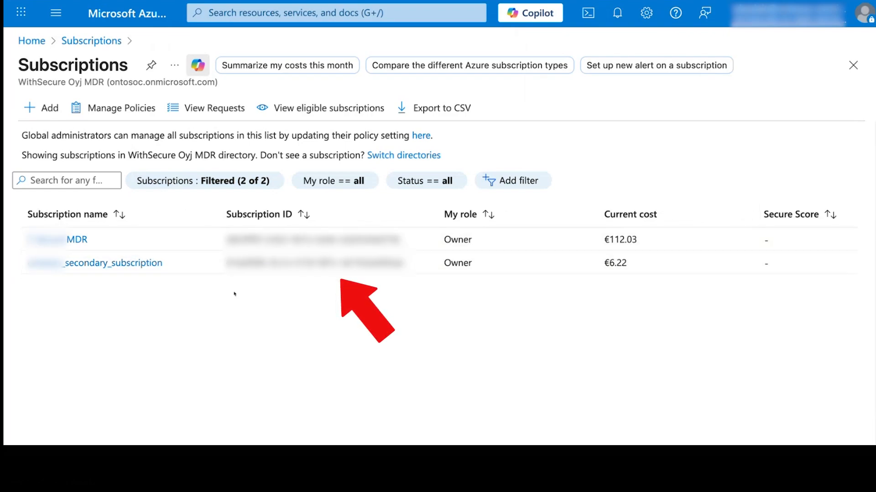
left_click_drag(403, 263, 228, 262)
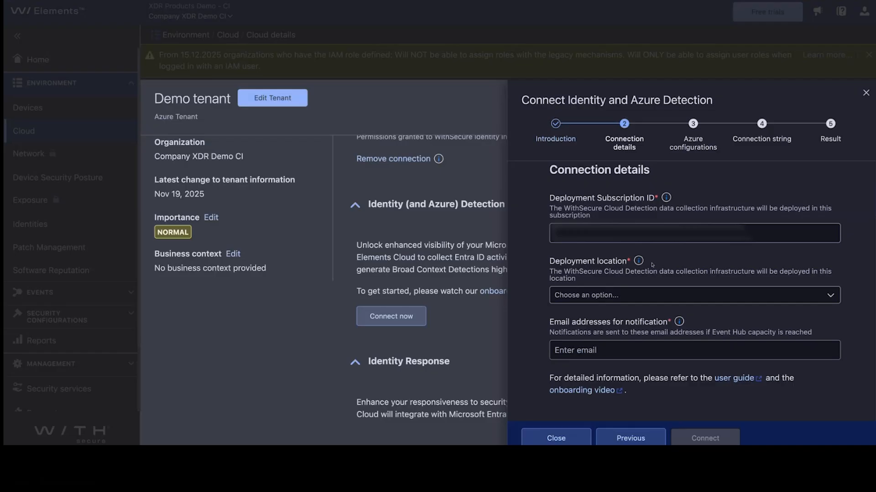
- In WithSecure Elements, paste the copied ID as the Deployment Subscription ID and set the deployment location to North Europe
left_click(639, 238)
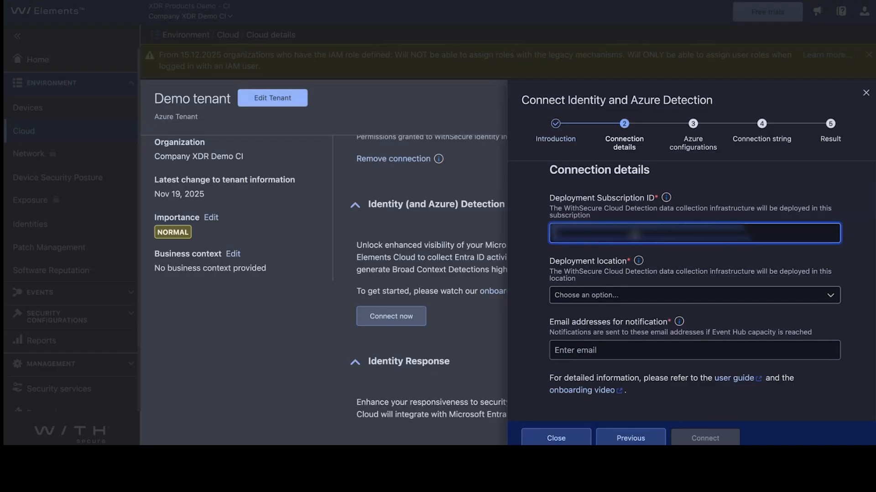
key("super+v")
left_click(634, 298)
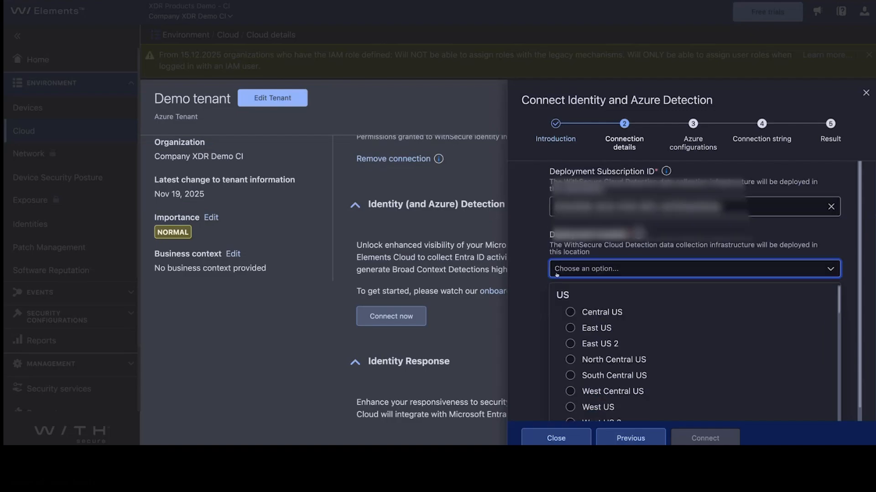
scroll(549, 274, "down", 2)
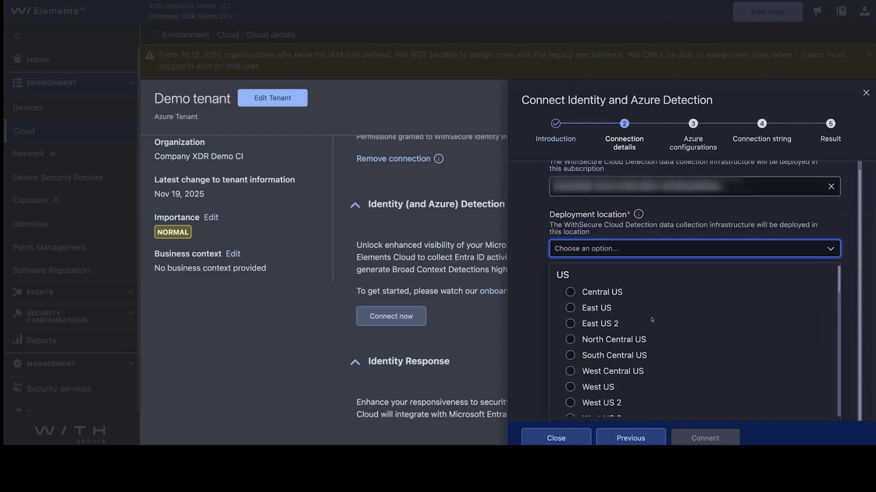
scroll(651, 320, "down", 8)
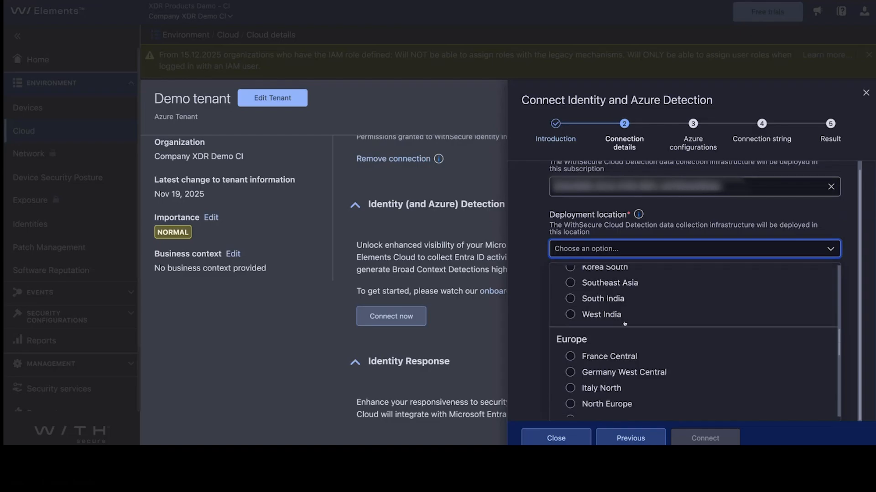
scroll(624, 323, "down", 1)
left_click(598, 373)
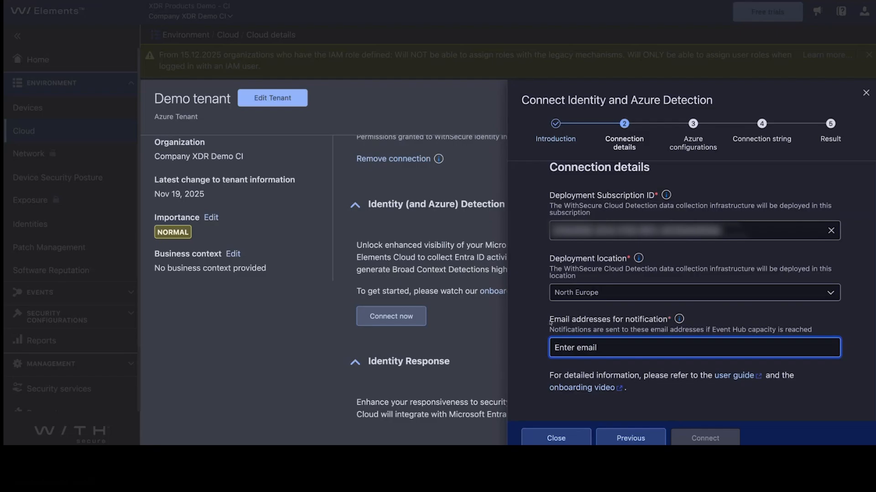
- Enter the e-mail address for Event Hub capacity notifications and submit the connection details
type("foo@bar")
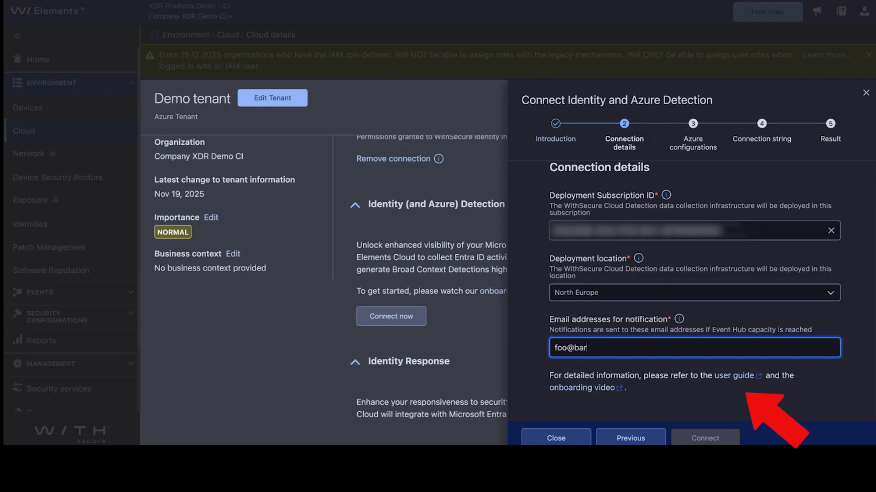
type(".com")
key("Return")
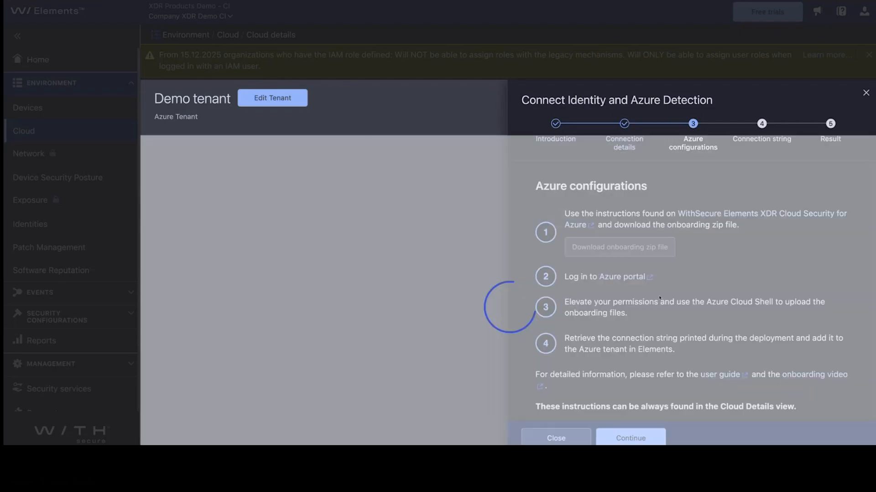
- Download the onboarding zip file from the Azure configurations instructions
scroll(604, 271, "down", 1)
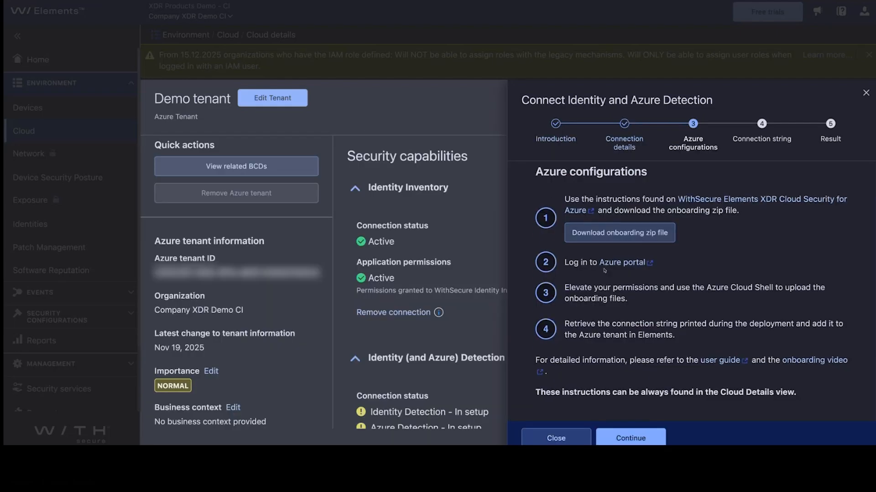
left_click(604, 233)
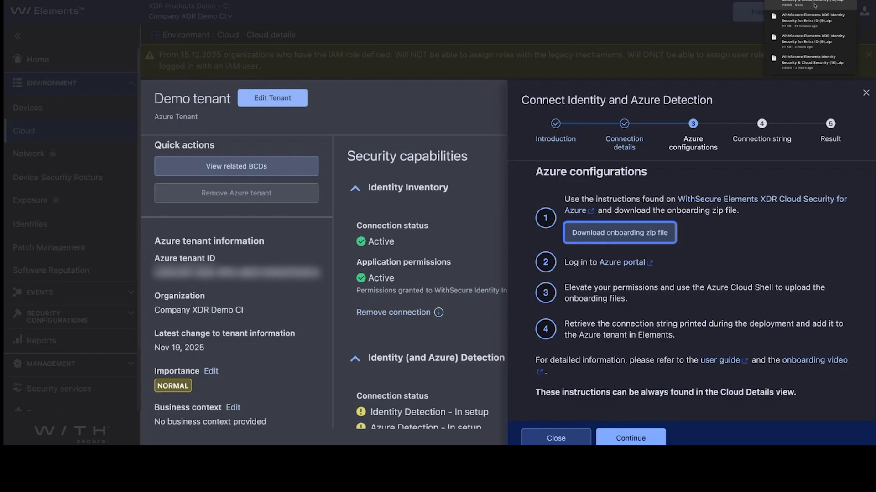
left_click(762, 171)
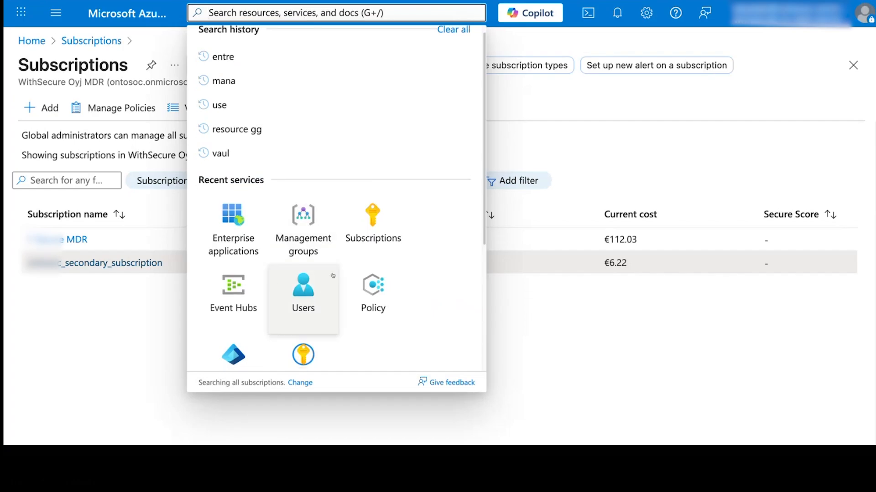
- In the Azure portal, open the tenant's Microsoft Entra ID properties and check the Access management for Azure resources setting
scroll(333, 276, "down", 2)
left_click(234, 283)
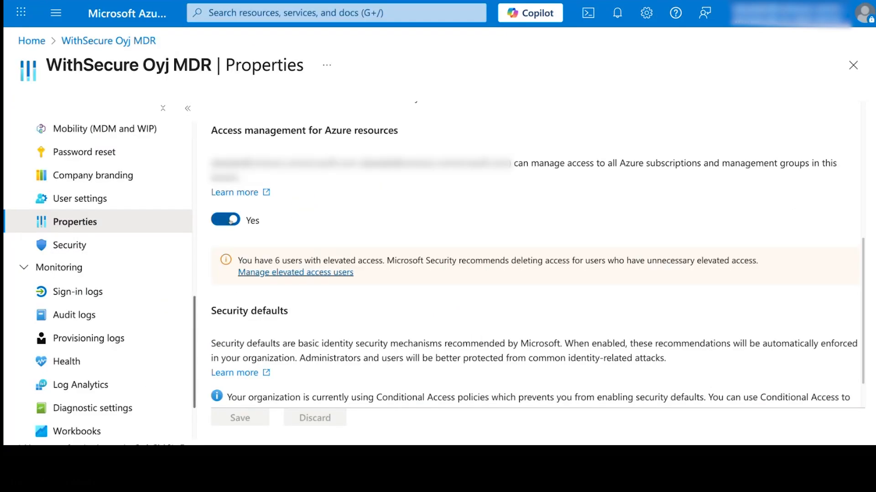
scroll(231, 222, "up", 1)
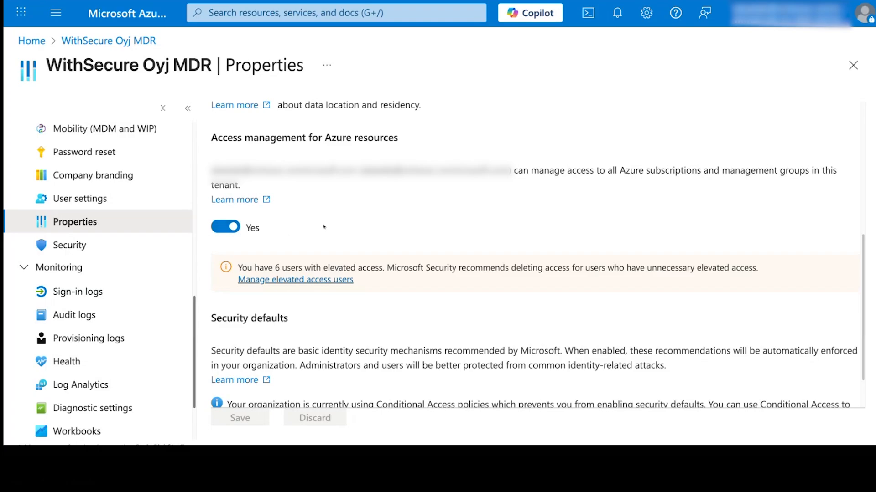
scroll(241, 243, "up", 1)
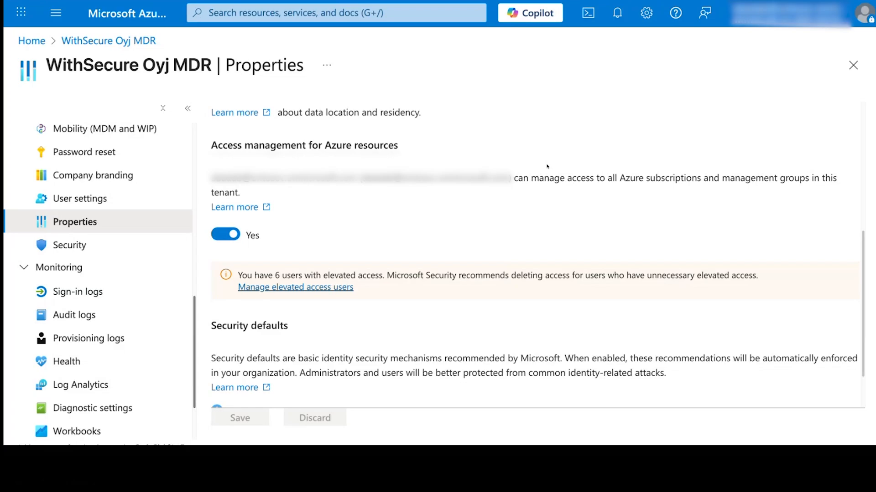
- Open the administrator's account in Users and check the active assignments under its assigned roles
left_click(297, 14)
left_click(315, 139)
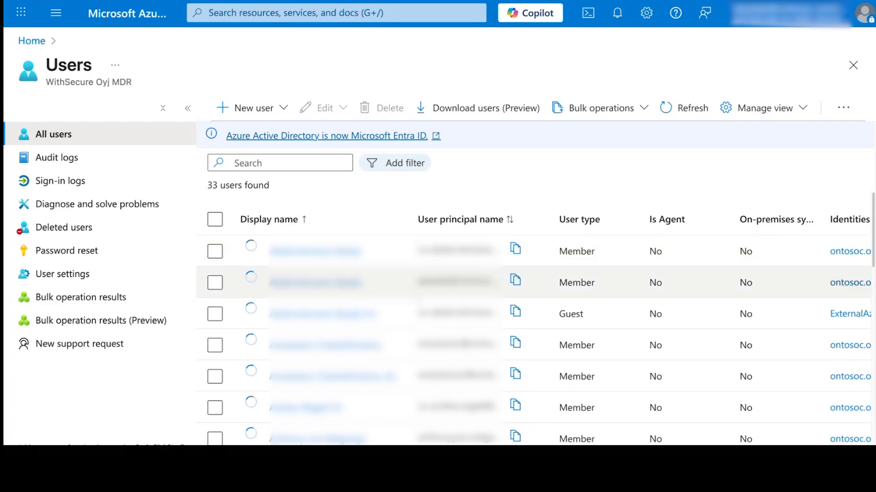
left_click(319, 285)
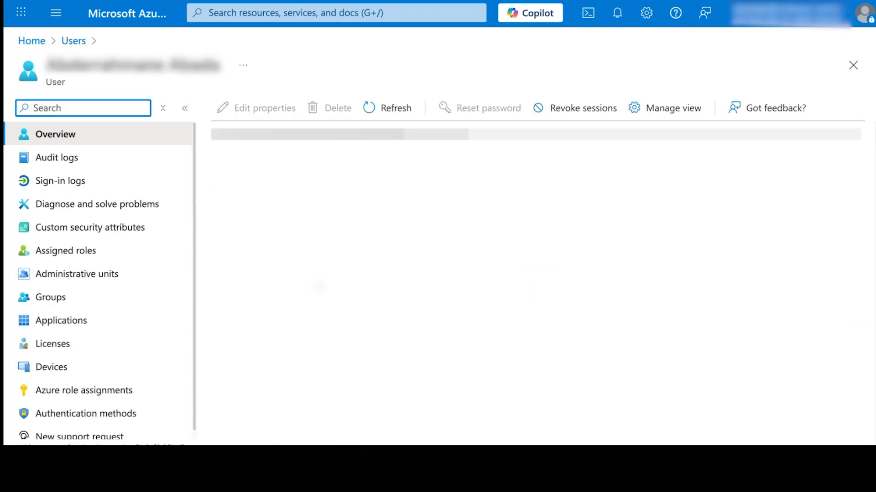
scroll(472, 240, "down", 1)
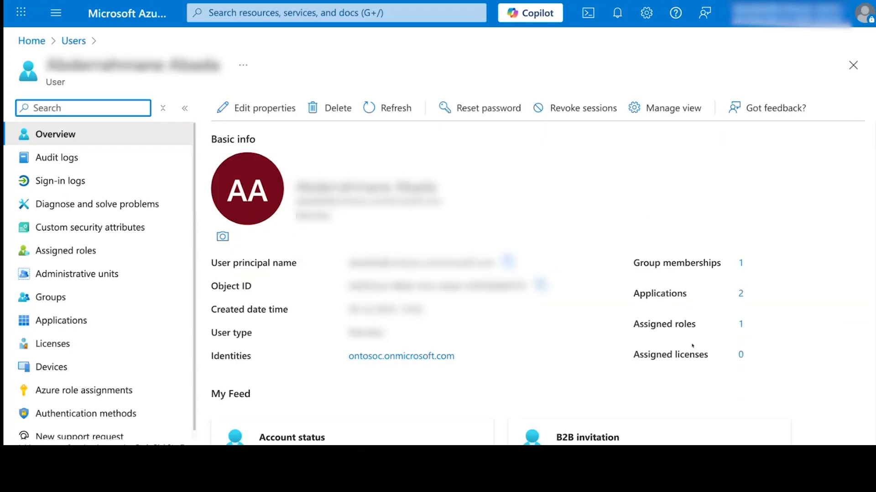
left_click(740, 324)
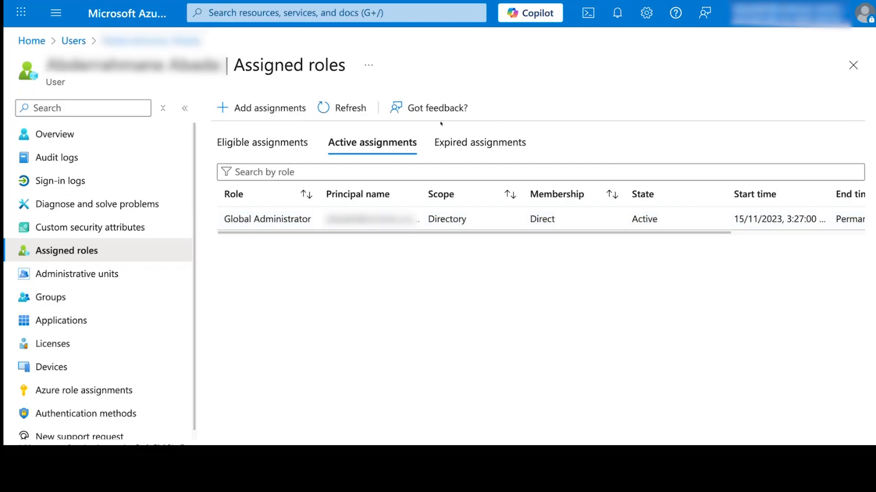
- Start Azure Cloud Shell, maximize it and list the files in the home directory
left_click(588, 14)
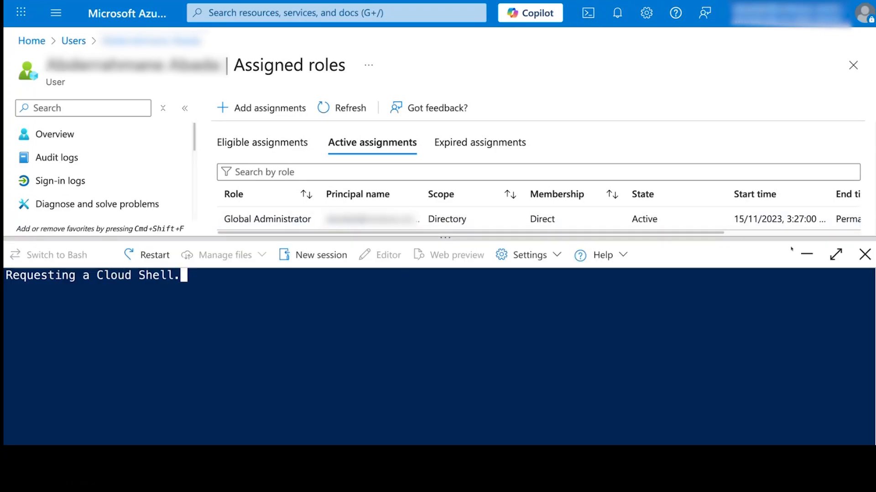
left_click(834, 254)
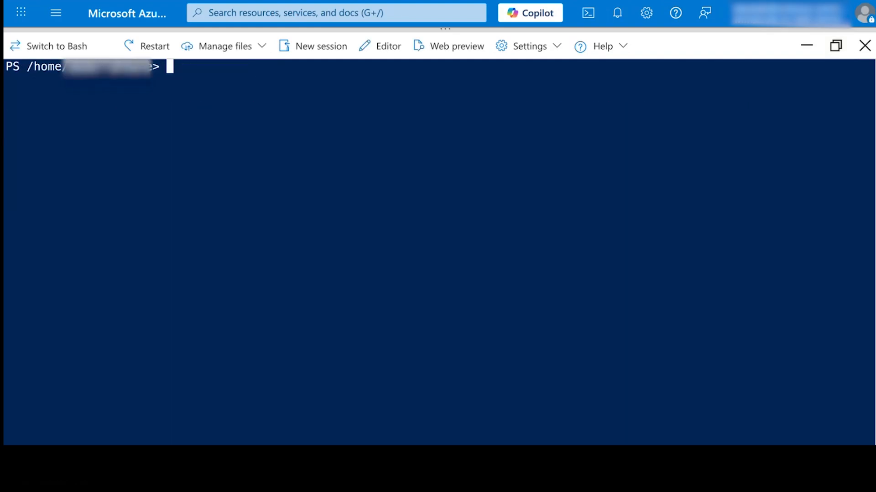
type("ls")
key("Return")
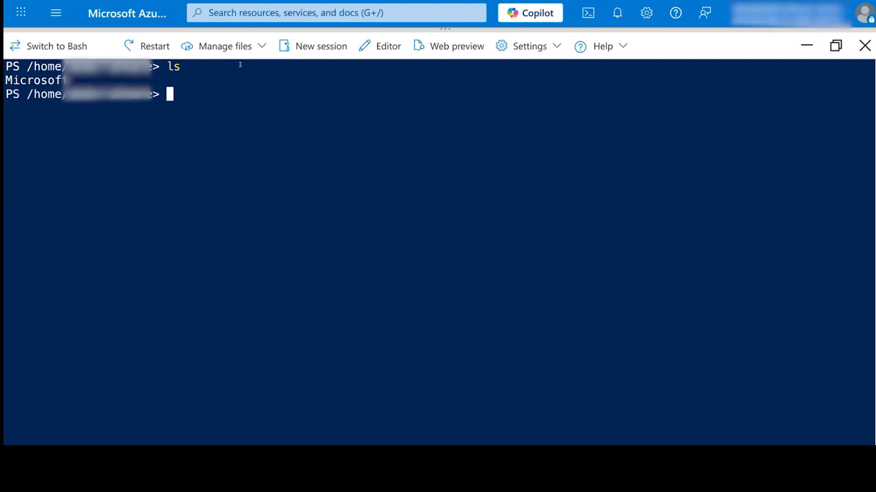
- Upload the onboarding zip file to Cloud Shell and unzip './WithSecure Elements XDR Identity Security for Entra IDd.zip'
left_click(259, 47)
left_click(251, 74)
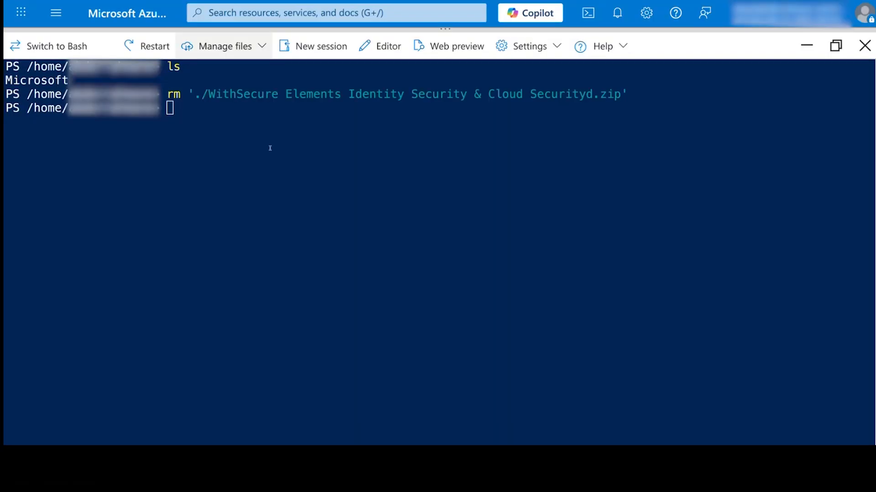
type("unz")
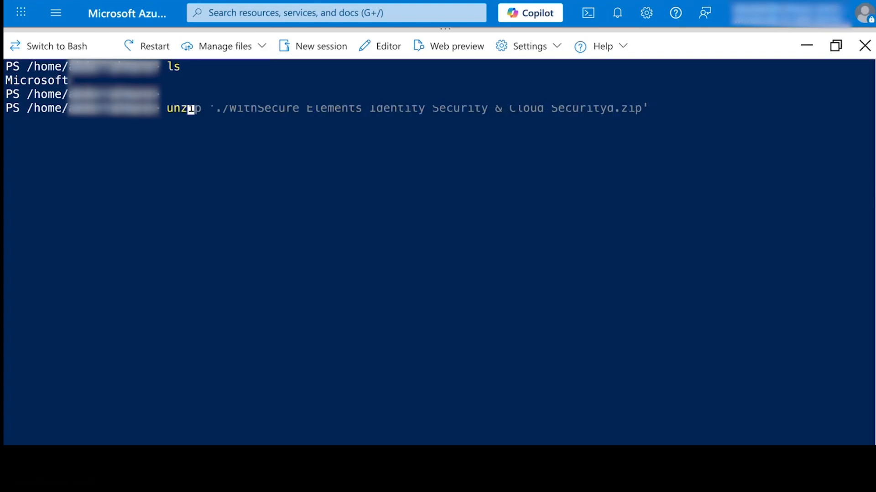
type("ip w")
key("Tab")
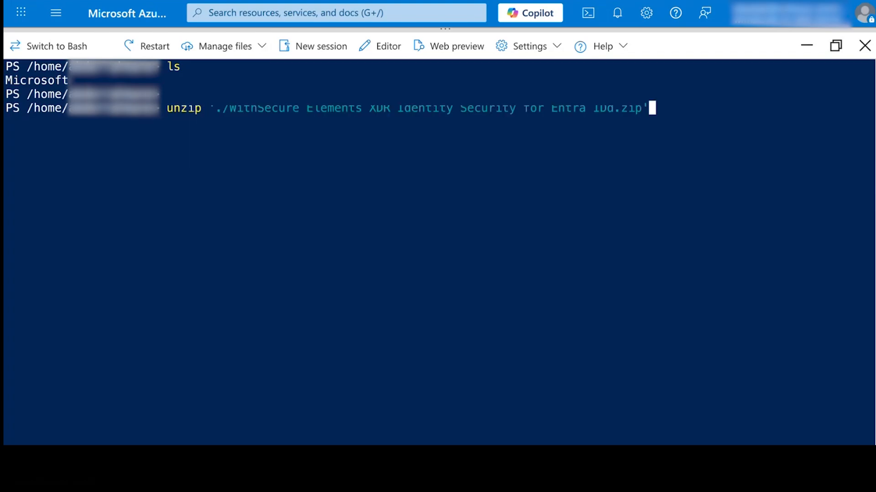
key("Return")
- Change to the ./withsecure/ directory and clear the terminal
type("cd ./withsecure/")
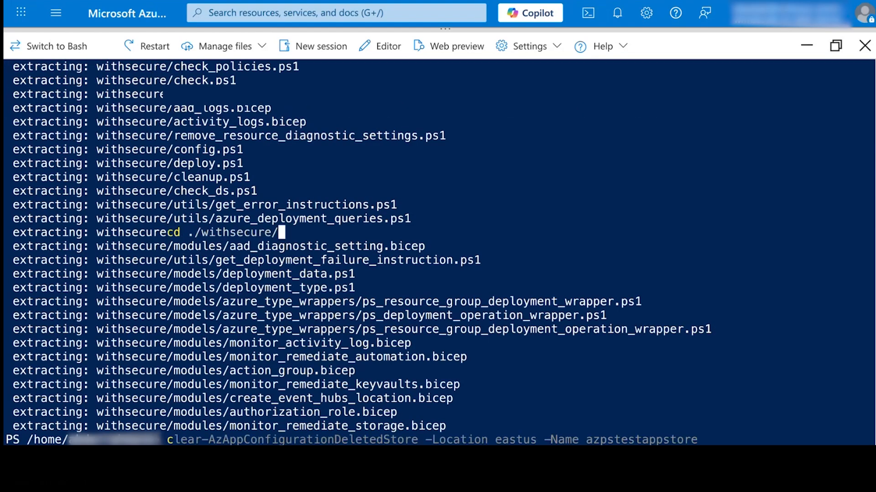
key("Return")
type("clear")
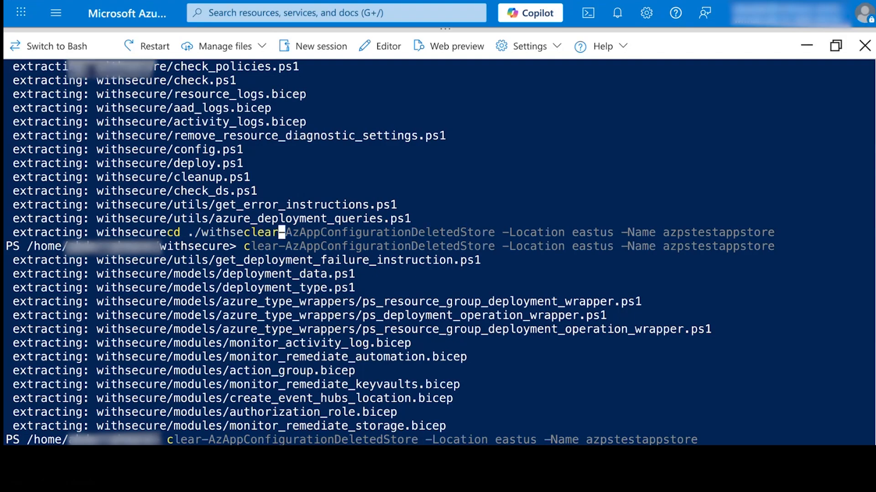
key("Return")
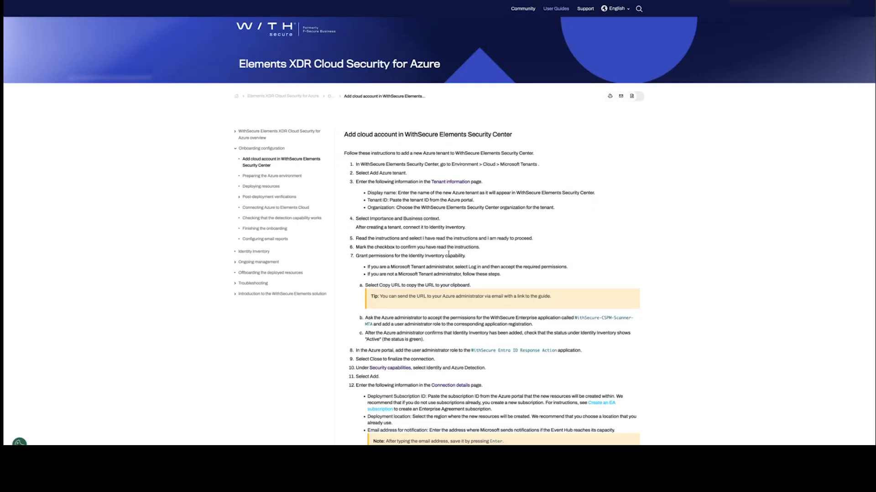
- Switch to the Elements XDR Cloud Security for Azure user guide and look through its onboarding instructions for the role assignment command
scroll(452, 260, "down", 10)
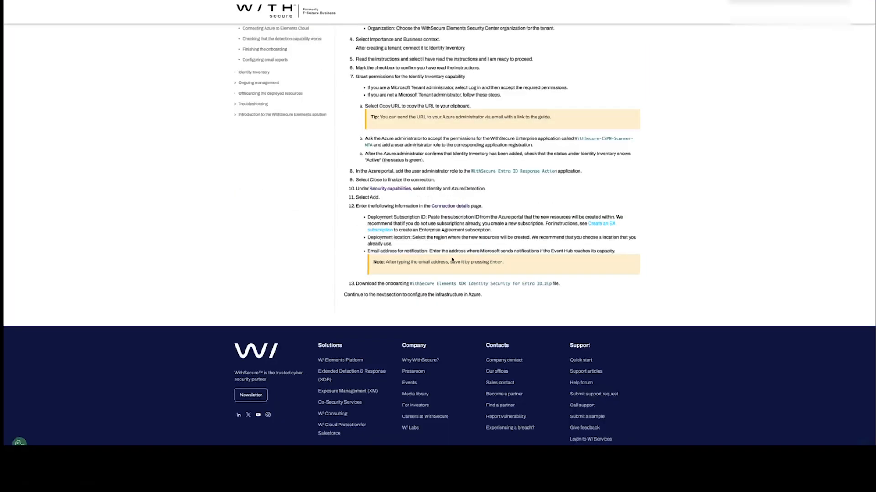
scroll(436, 252, "up", 3)
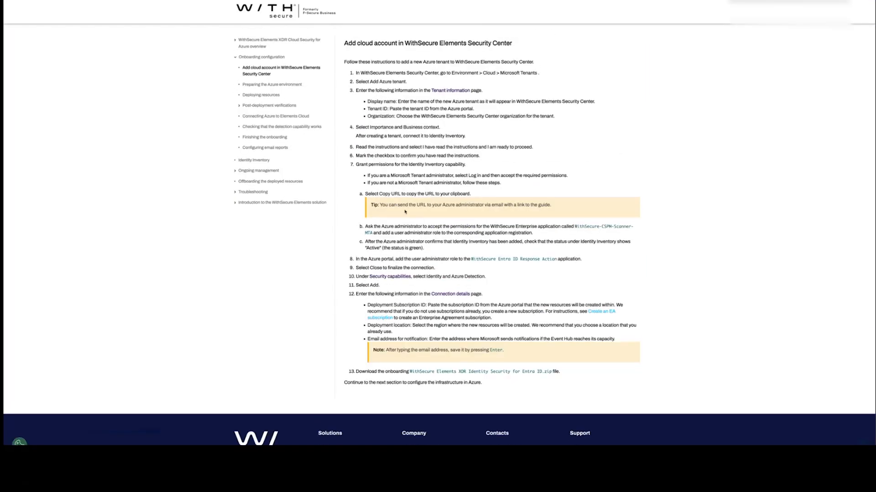
left_click(263, 131)
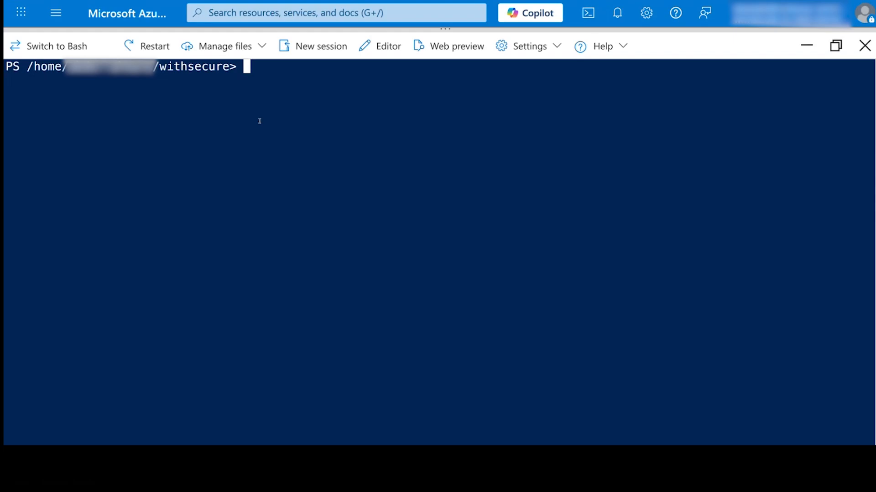
- In Cloud Shell, run New-AzRoleAssignment with scope "/" and role definition "Owner", replacing [userId] with the administrator's sign-in name
type("New-AzRoleAssignment -SignInName \"[userId]\" -Scope \"/\" -RoleDefinitionName \"Owner\"")
key("Left")
key("Left")
key("Left")
key("Left")
key("Left")
key("Left")
key("Left")
key("Left")
key("Left")
key("Left")
key("Left")
key("Left")
key("Left")
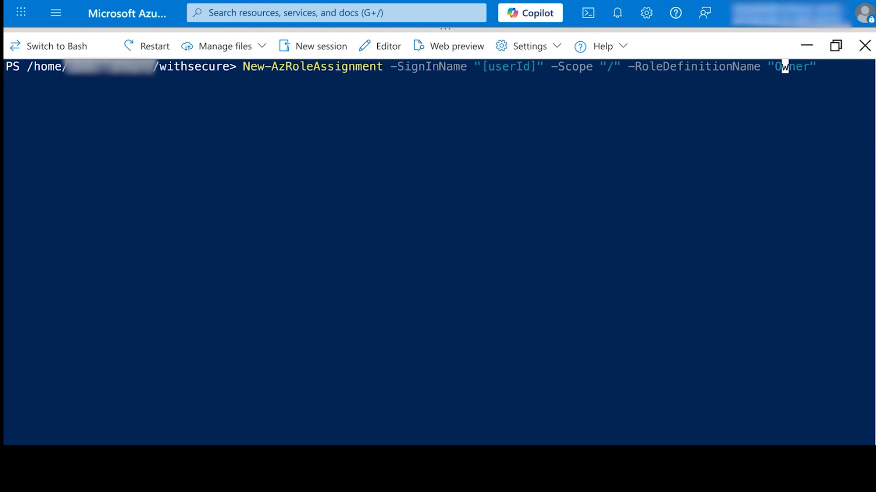
key("Left")
key("Left")
key("Left")
key("Left")
key("Left")
key("Left")
key("Left")
key("Left")
key("Left")
key("Left")
key("Left")
key("Left")
key("Left")
key("Left")
key("Left")
key("Left")
key("Left")
key("Left")
key("Left")
key("Left")
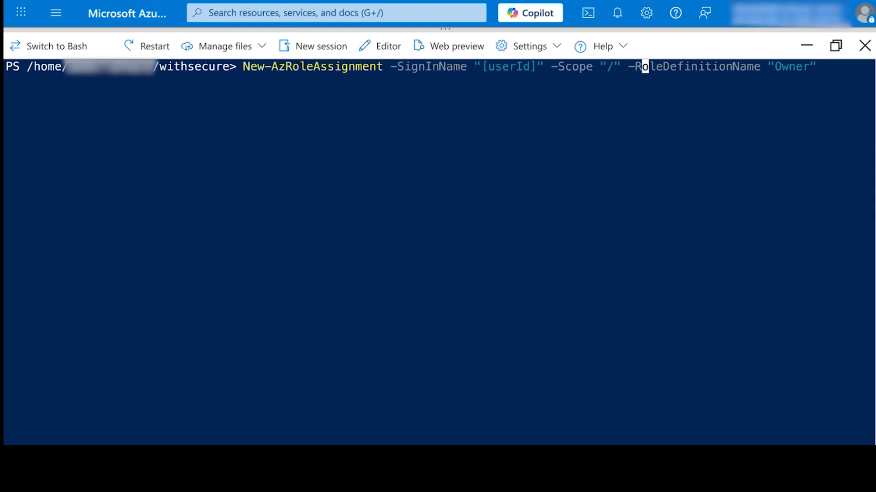
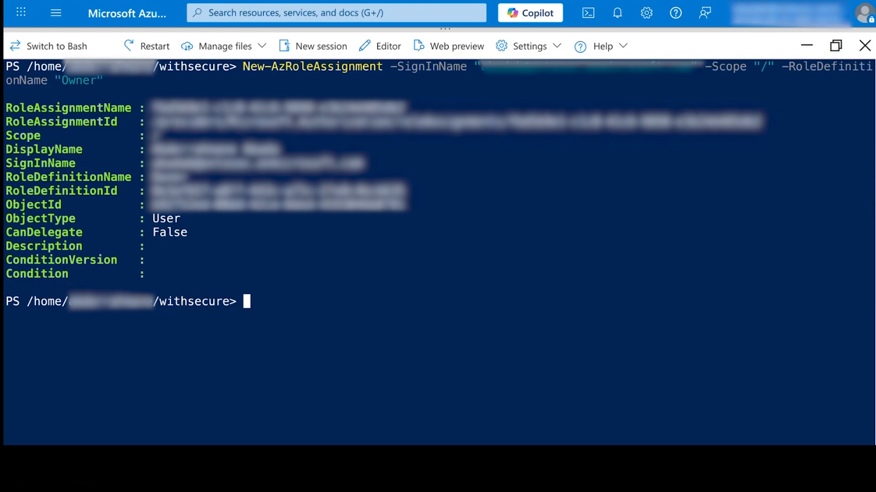
- Clear the terminal and run the ./deploy.ps1 script
type("./de")
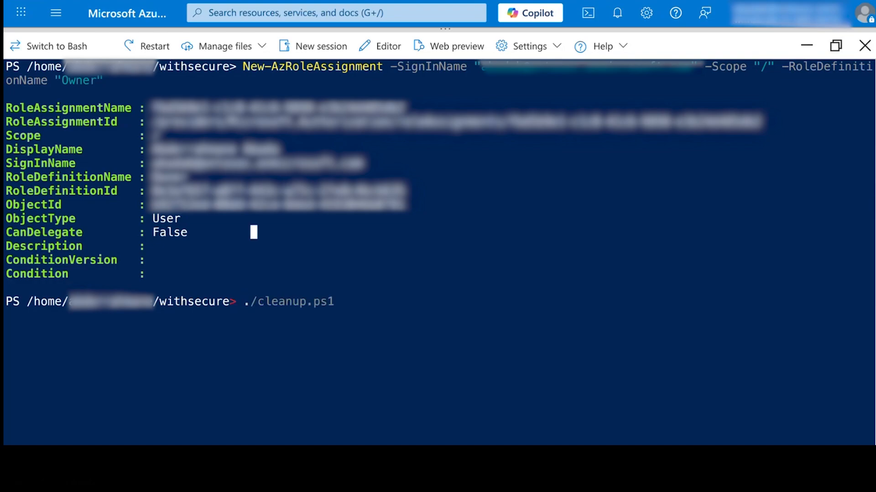
key("BackSpace")
key("BackSpace")
key("BackSpace")
key("BackSpace")
type("clear")
key("Return")
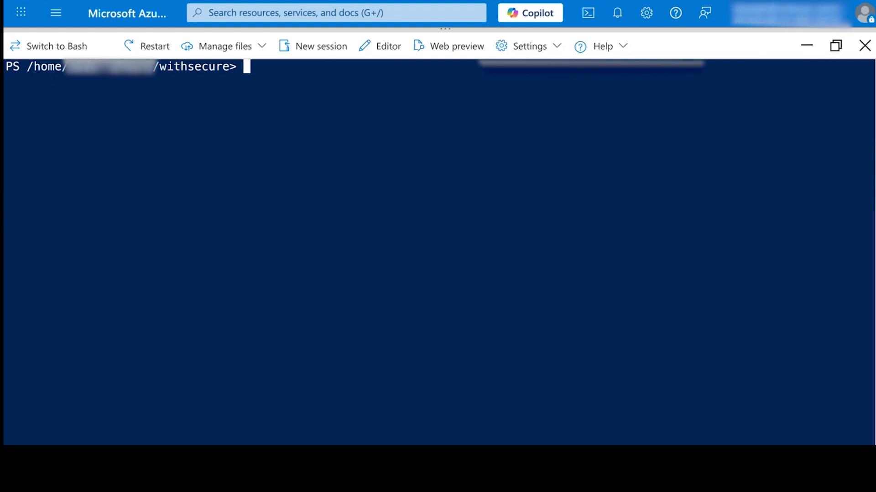
type("./de")
key("Right")
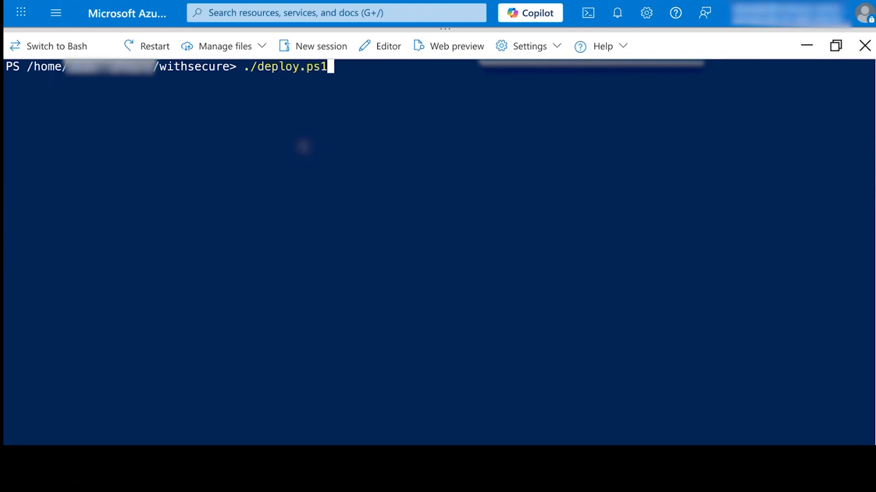
key("Return")
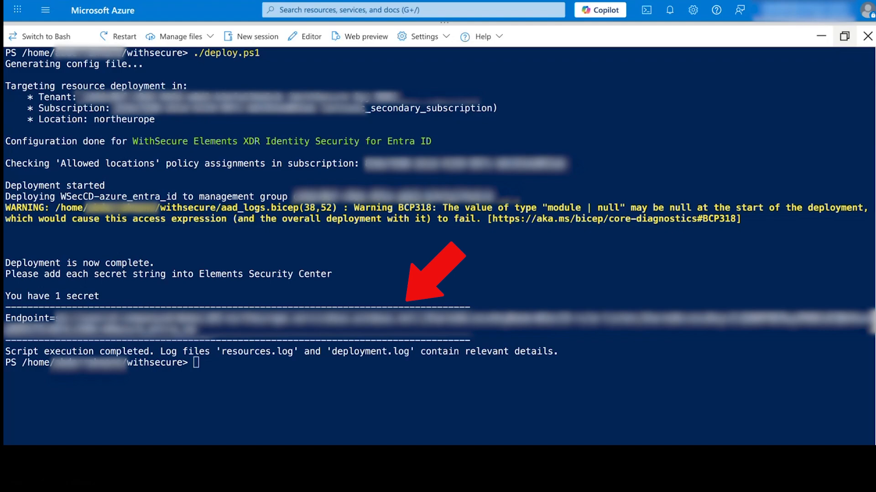
- Copy the Event Hub connection string from the deployment output and add it in the Connection String field in WithSecure Elements
left_click_drag(195, 329, 6, 318)
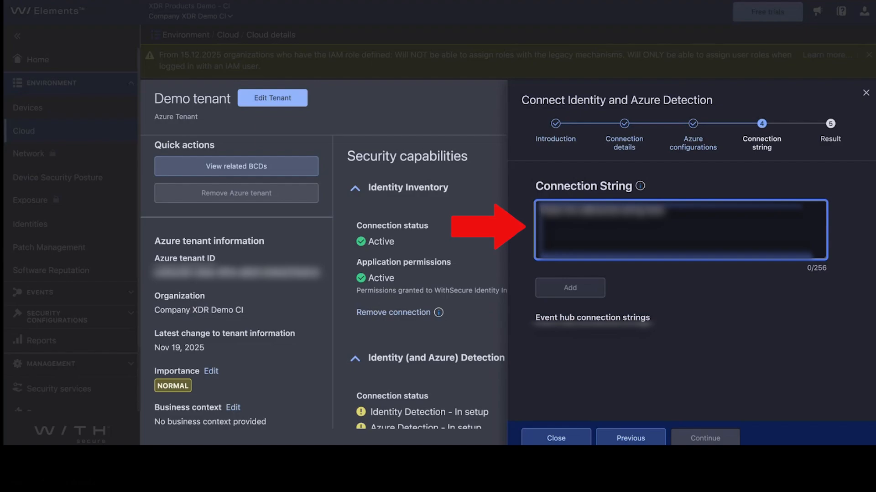
key("ctrl+v")
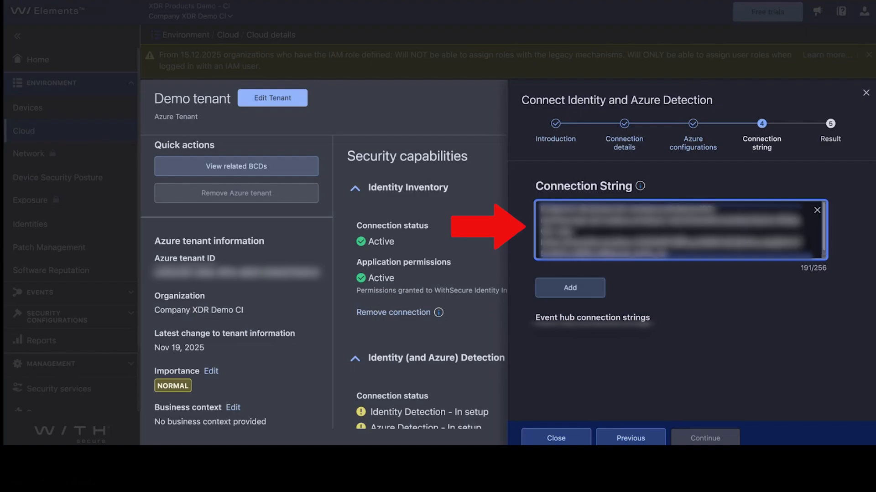
left_click(570, 288)
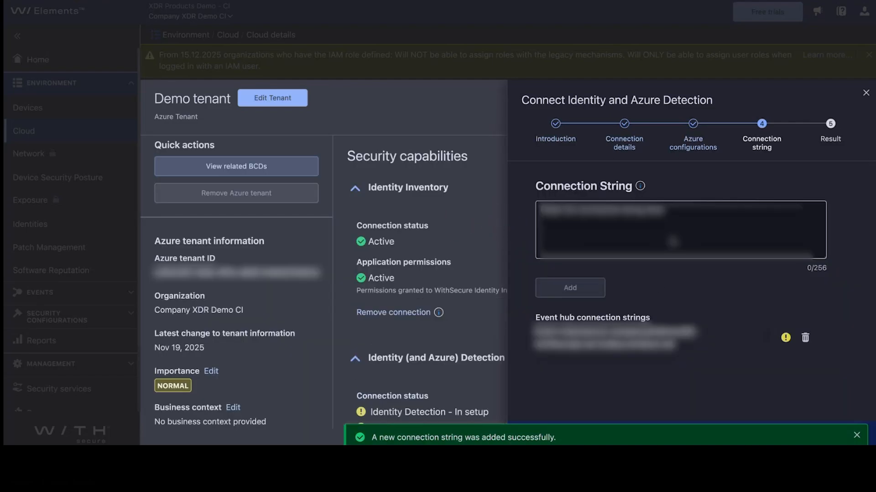
- Dismiss the notification, continue past the connection string stage and finish connecting Identity and Azure Detection
left_click(857, 435)
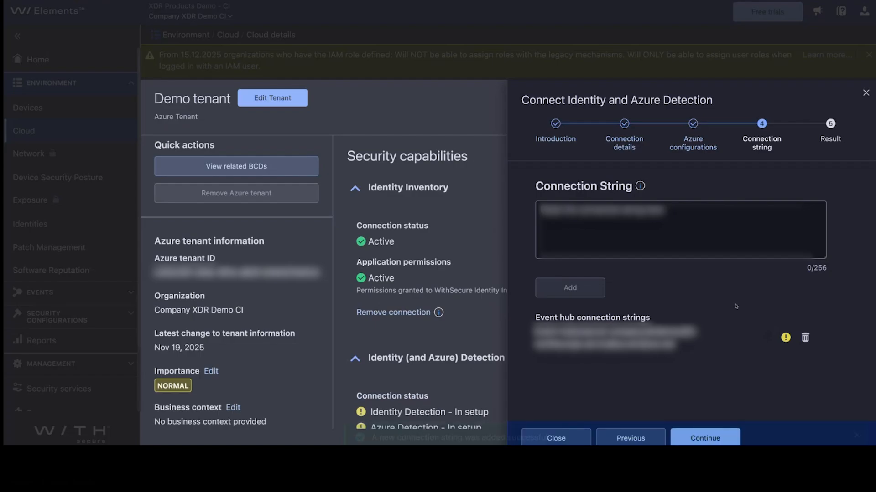
left_click(705, 438)
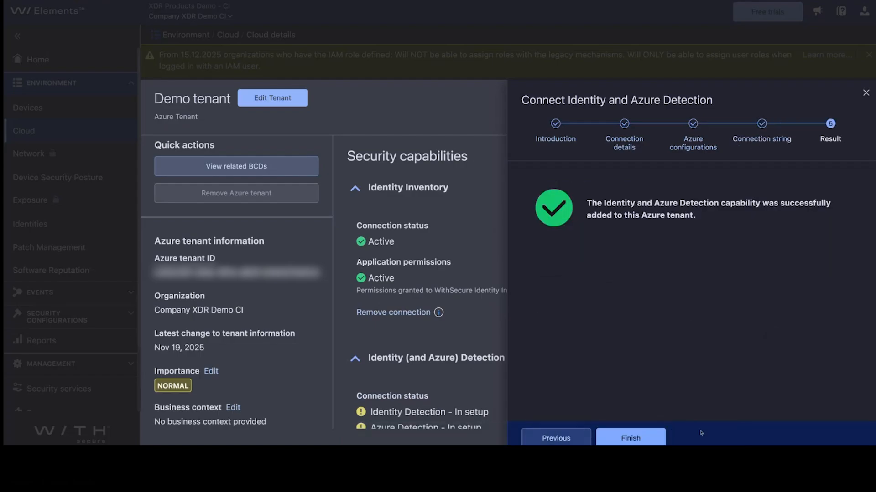
left_click(643, 438)
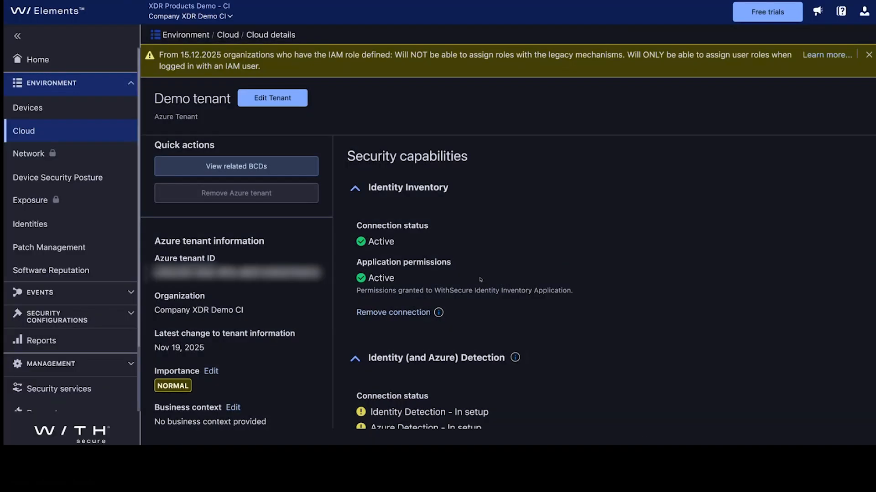
- Mark the onboarding files as deployed for Identity (and Azure) Detection on the Demo tenant
scroll(480, 280, "down", 4)
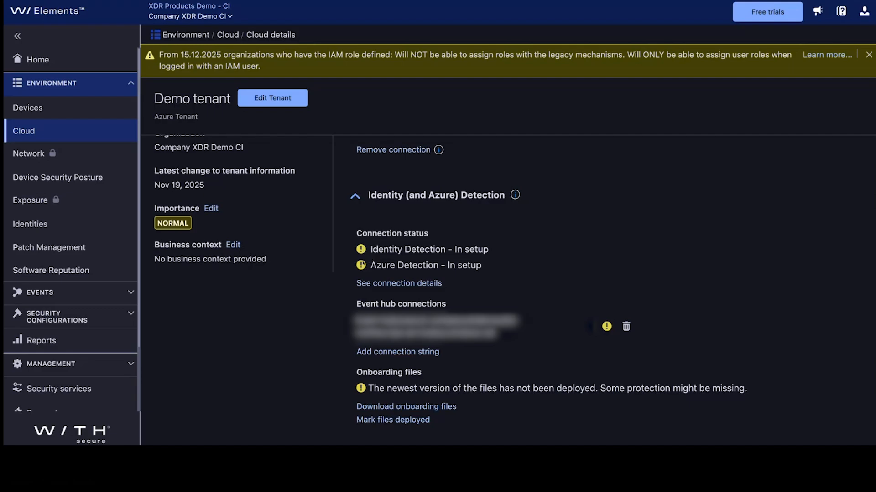
scroll(366, 261, "down", 1)
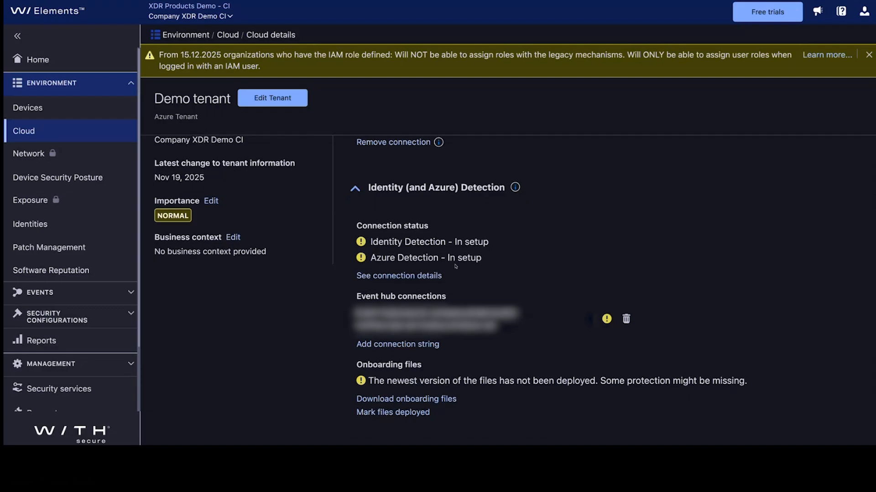
scroll(416, 256, "down", 1)
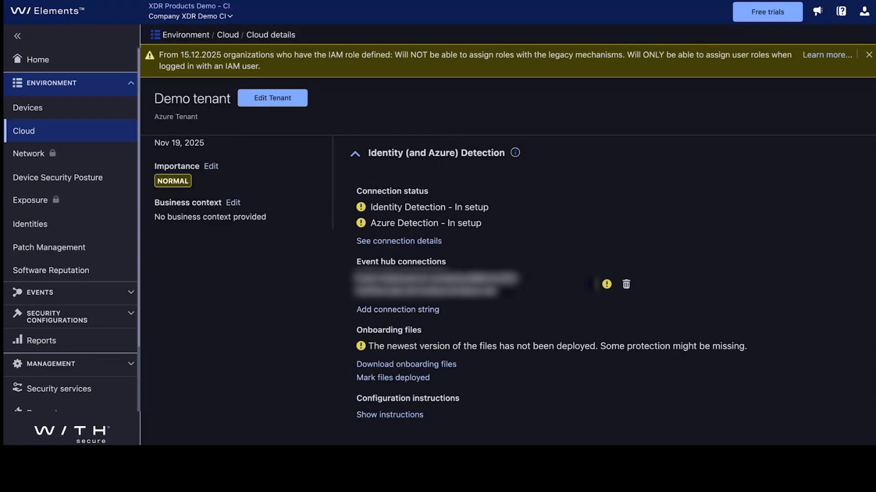
scroll(474, 286, "down", 1)
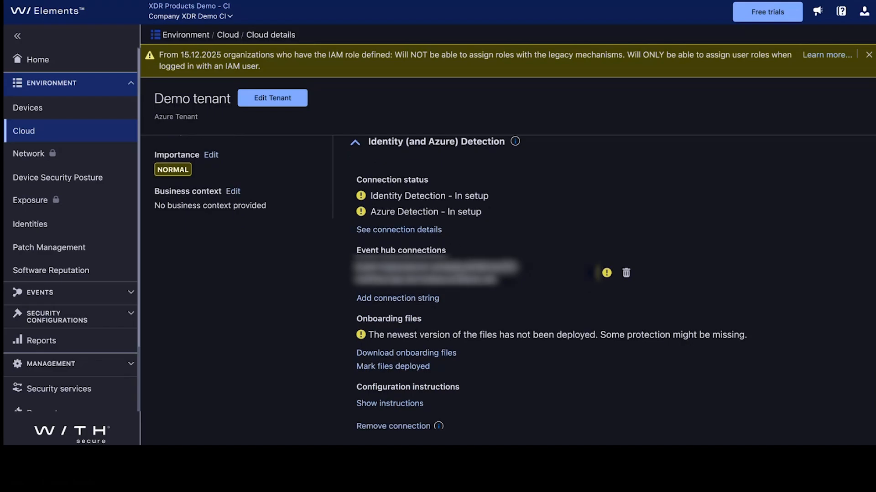
scroll(445, 281, "down", 1)
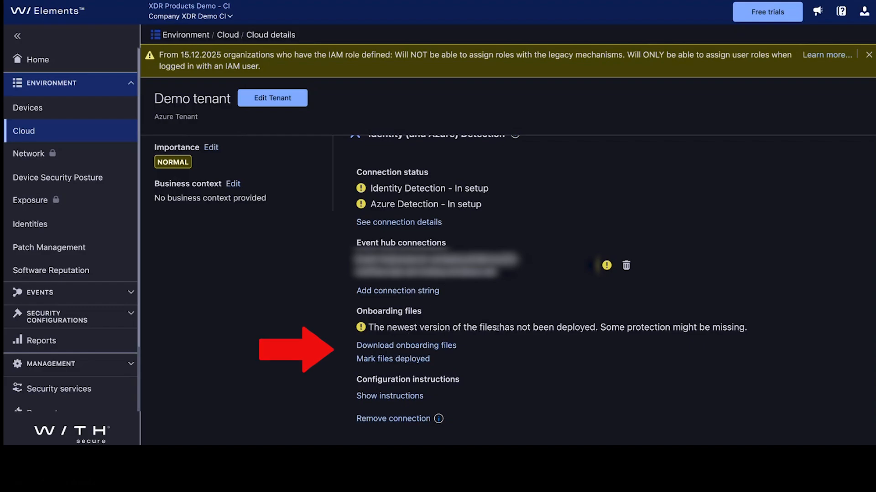
scroll(476, 324, "down", 1)
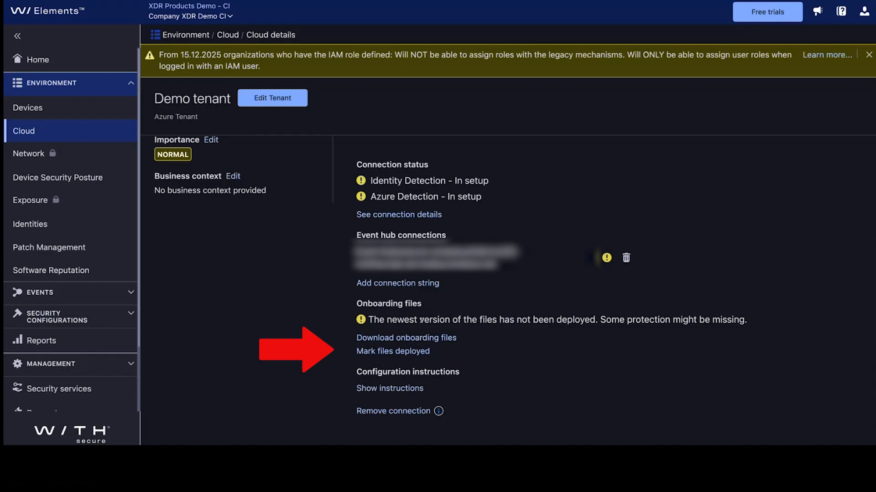
scroll(445, 314, "down", 1)
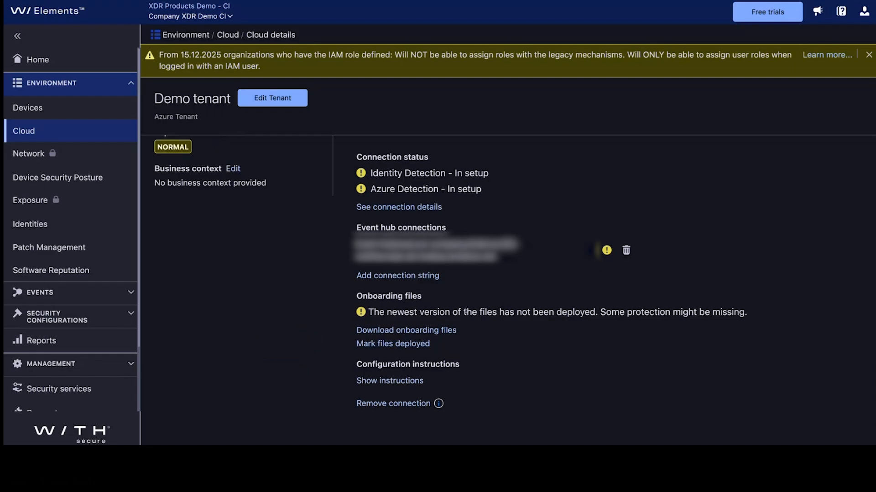
left_click(394, 346)
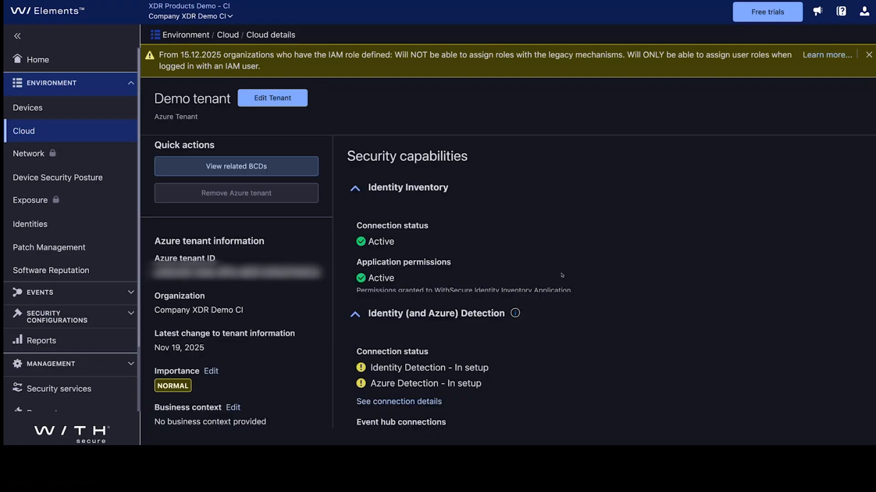
scroll(452, 288, "down", 5)
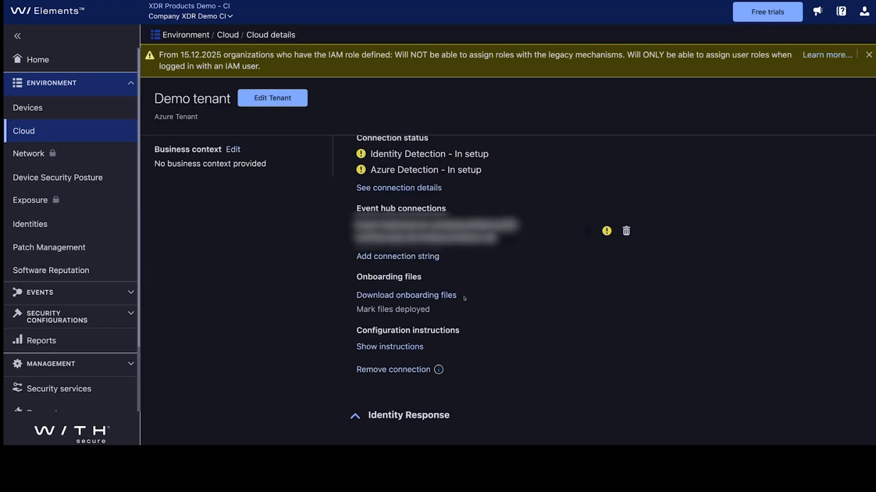